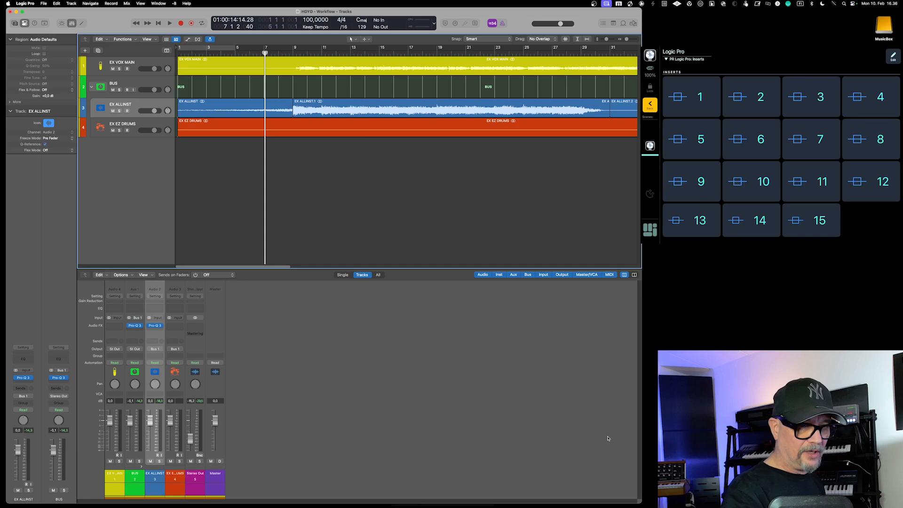
Show and hide the EX ALLINST track's Pro-Q 3 window, and insert the Pro-L 2 plug-in on that track
{"action": "key", "text": "v"}
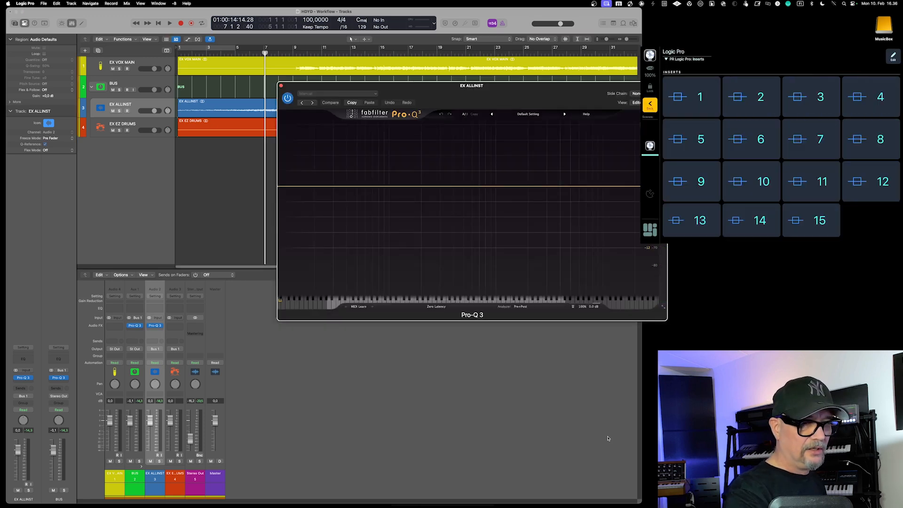
{"action": "key", "text": "v"}
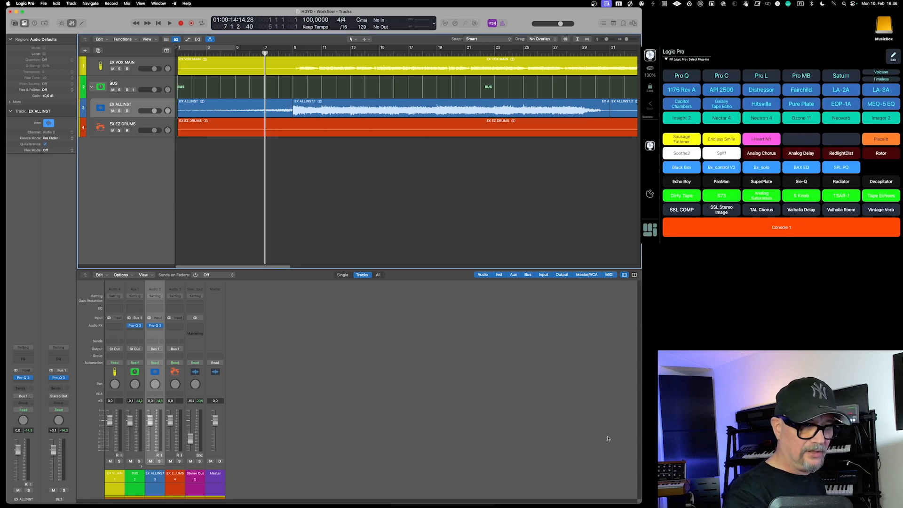
{"action": "key", "text": "ctrl+shift+p"}
{"action": "type", "text": "pro-l 2"}
{"action": "key", "text": "Return"}
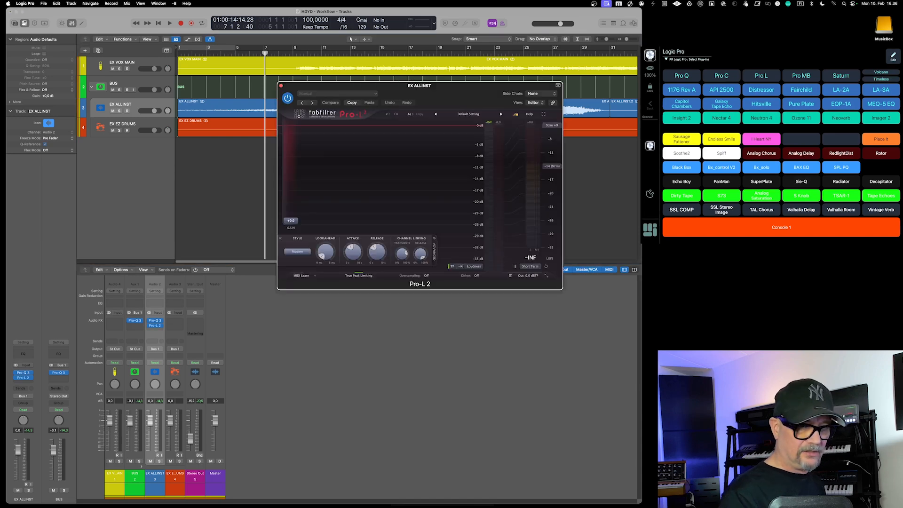
Insert the bx_solo plug-in on the EX ALLINST track and toggle the window of its first insert
{"action": "key", "text": "ctrl+shift+p"}
{"action": "type", "text": "bx_solo"}
{"action": "key", "text": "Return"}
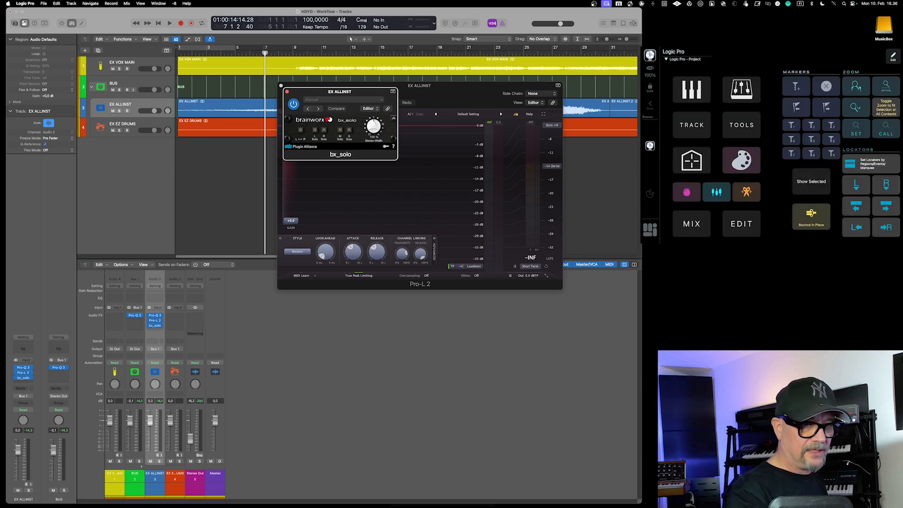
{"action": "key", "text": "alt+super+1"}
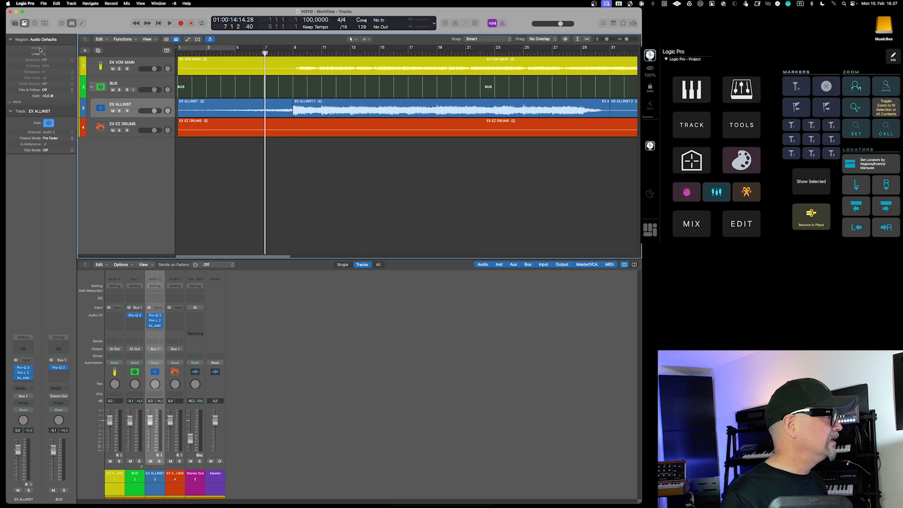
Examine the key command assignments for showing plug-in windows and opening each audio insert of the focused track
{"action": "left_click", "coordinate": [26, 3]}
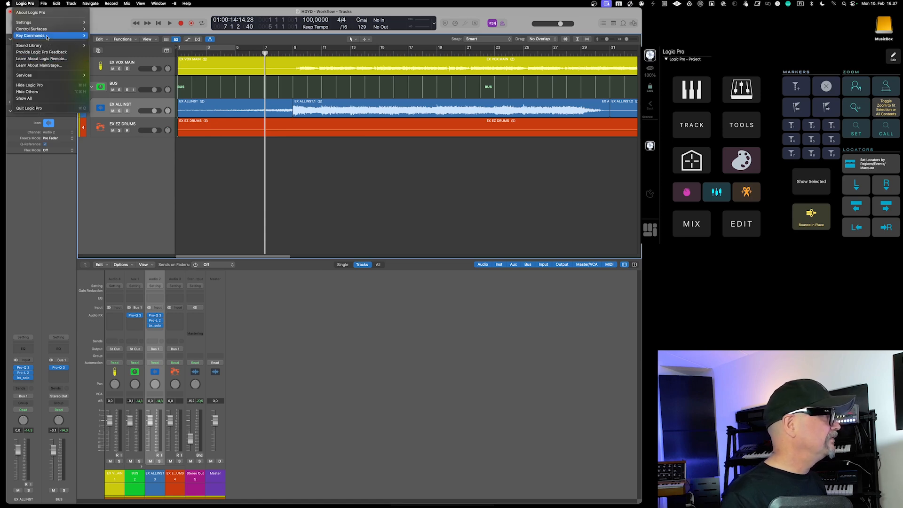
{"action": "mouse_move", "coordinate": [71, 36]}
{"action": "left_click", "coordinate": [288, 112]}
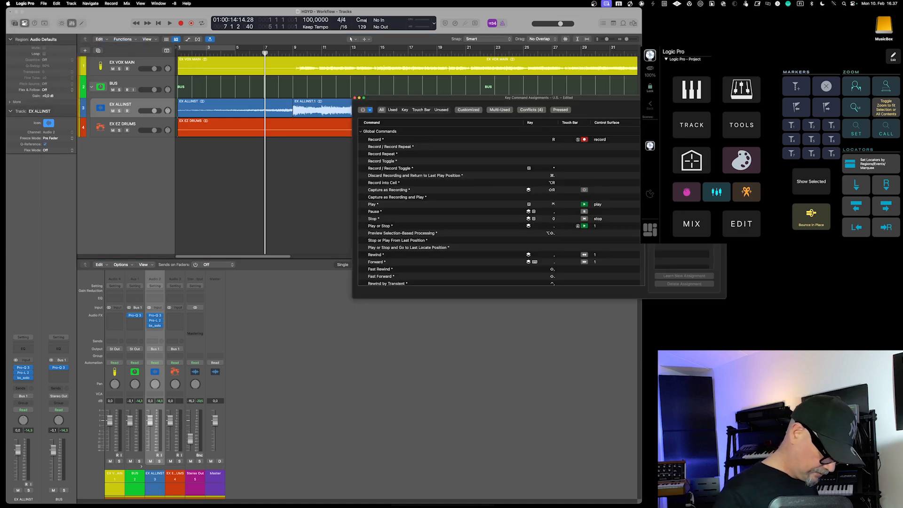
{"action": "key", "text": "v"}
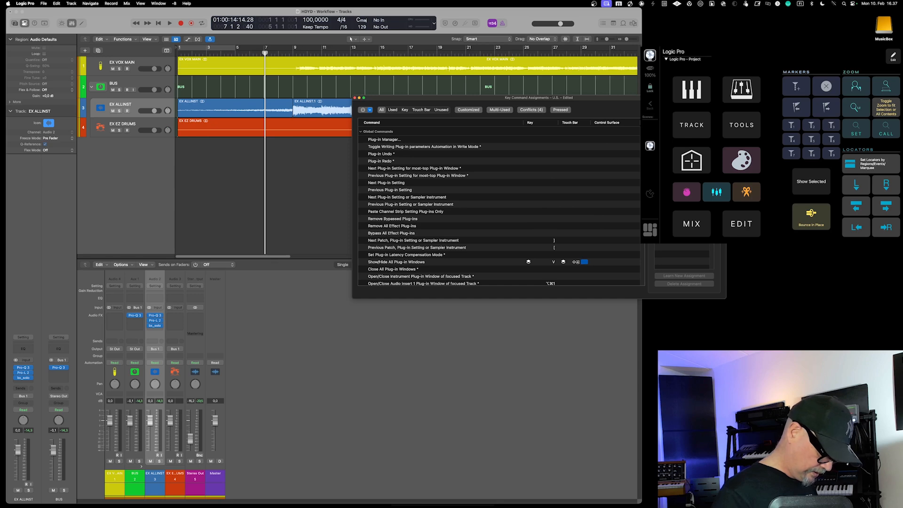
{"action": "scroll", "coordinate": [564, 241], "scroll_direction": "down", "scroll_amount": 8}
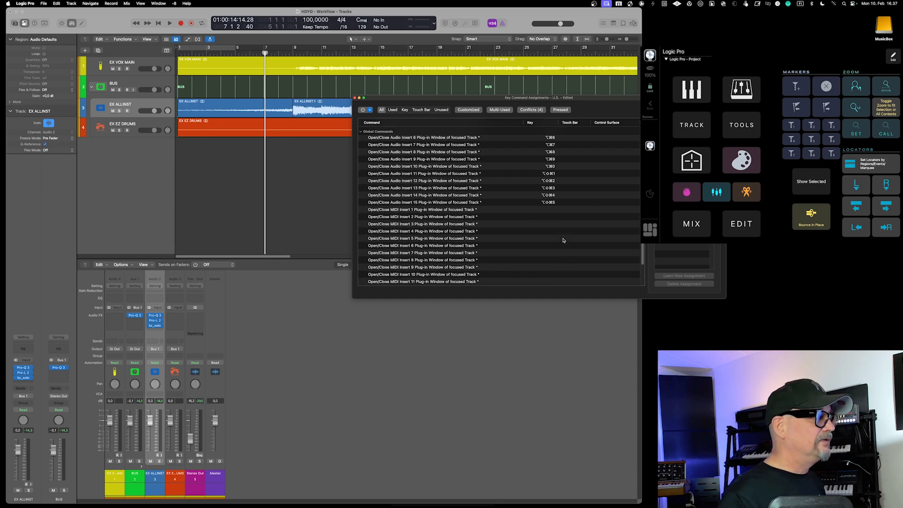
{"action": "scroll", "coordinate": [563, 240], "scroll_direction": "up", "scroll_amount": 4}
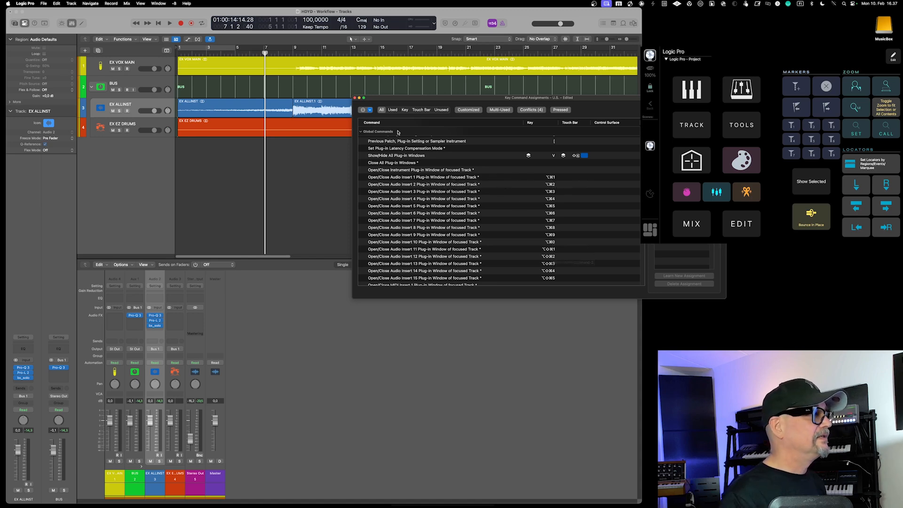
{"action": "left_click", "coordinate": [355, 98]}
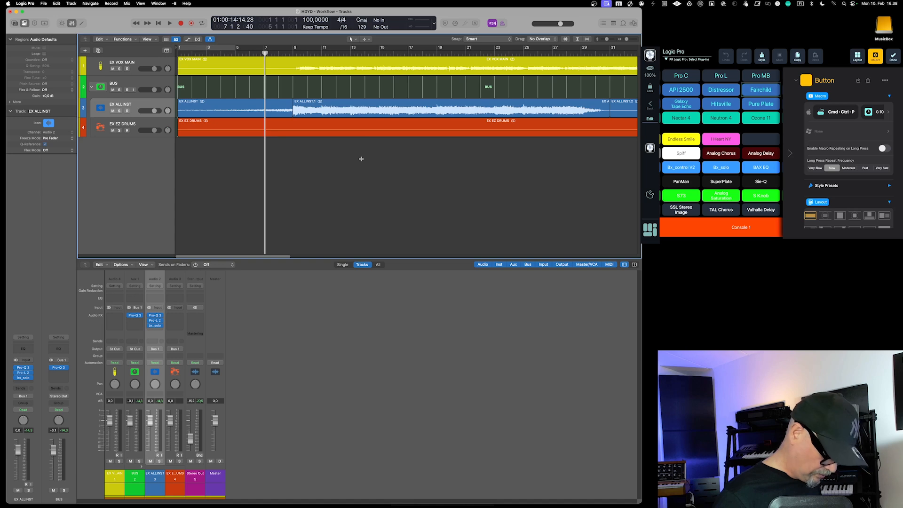
Check the audio effect plug-in search and review the action sequence in the Fairchild button's macro
{"action": "key", "text": "ctrl+super+p"}
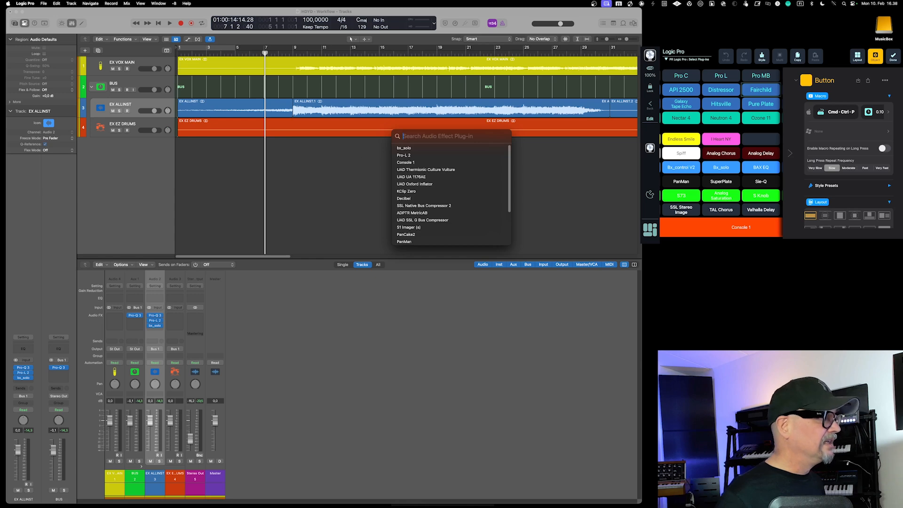
{"action": "key", "text": "Escape"}
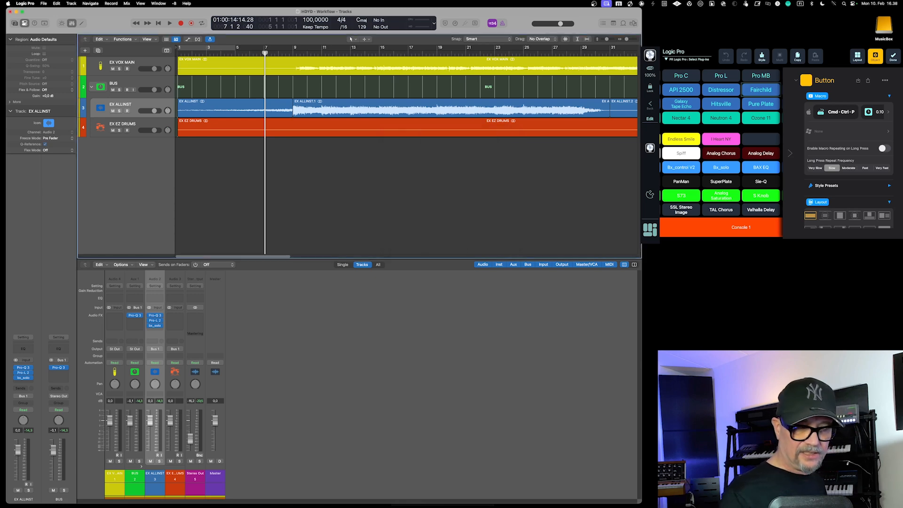
{"action": "left_click", "coordinate": [841, 112]}
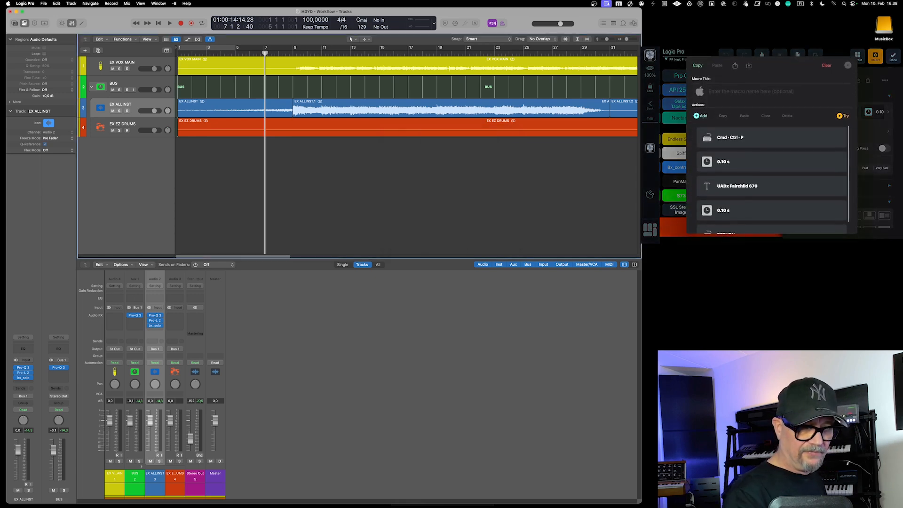
{"action": "scroll", "coordinate": [772, 184], "scroll_direction": "down", "scroll_amount": 1}
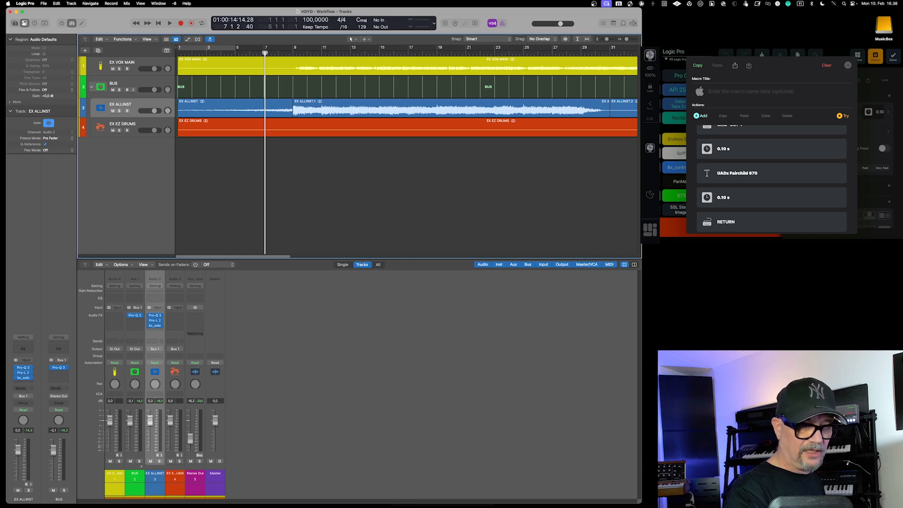
{"action": "left_click", "coordinate": [848, 66]}
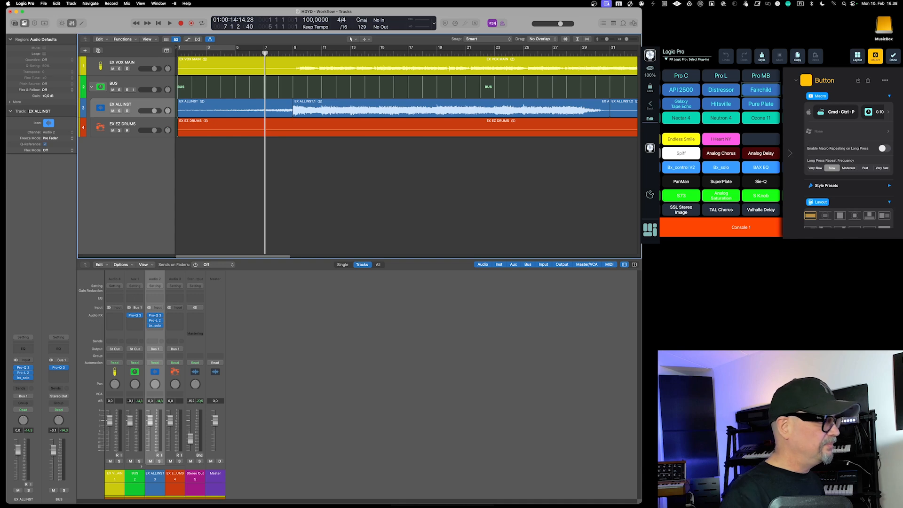
{"action": "left_click", "coordinate": [893, 56]}
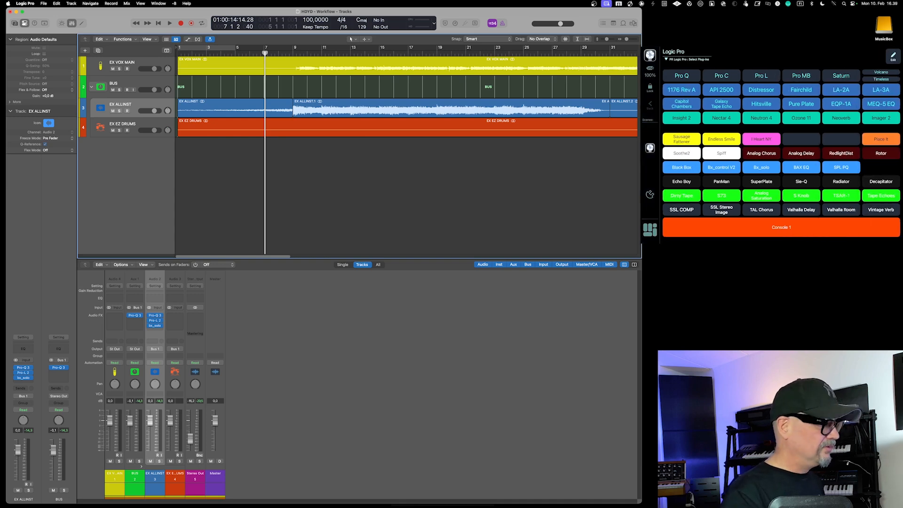
Insert the TSAR-1 Reverb on the EX ALLINST track from the plug-in grid and close its window
{"action": "left_click", "coordinate": [842, 196]}
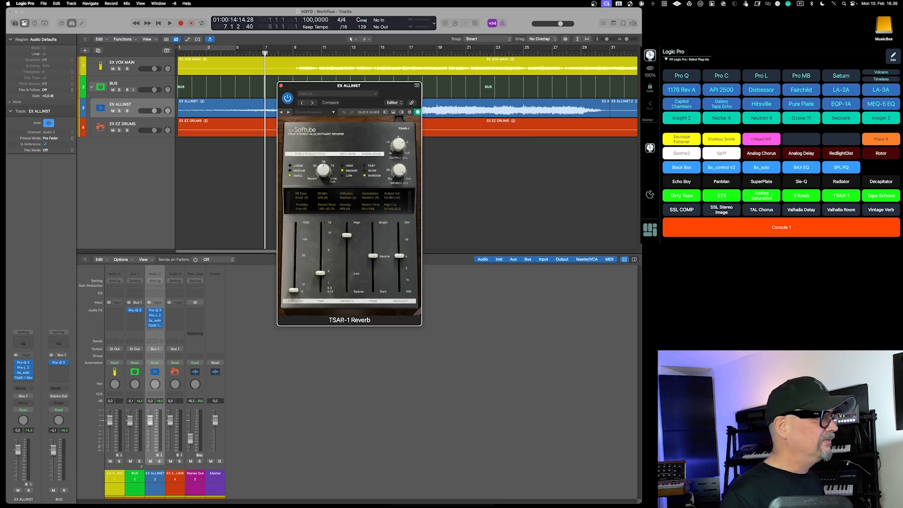
{"action": "left_click", "coordinate": [282, 87]}
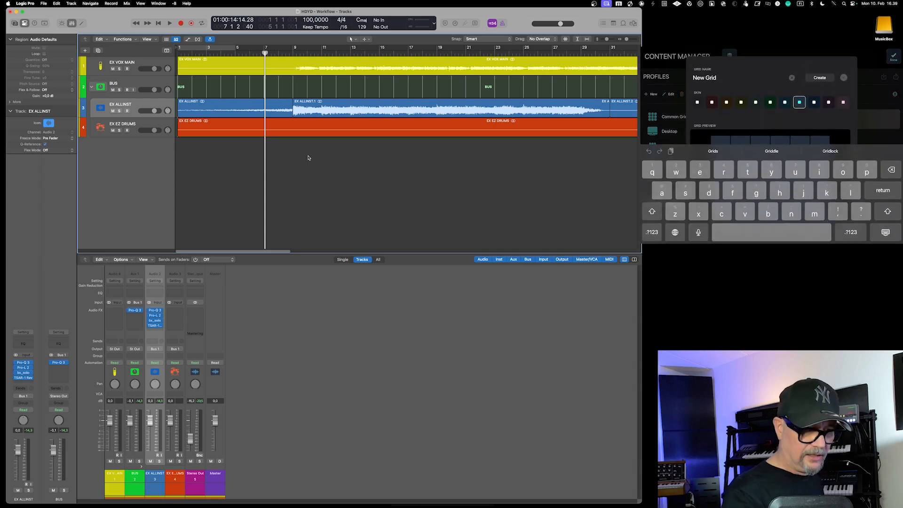
Replace the default name of the new grid with Test
{"action": "type", "text": "Te"}
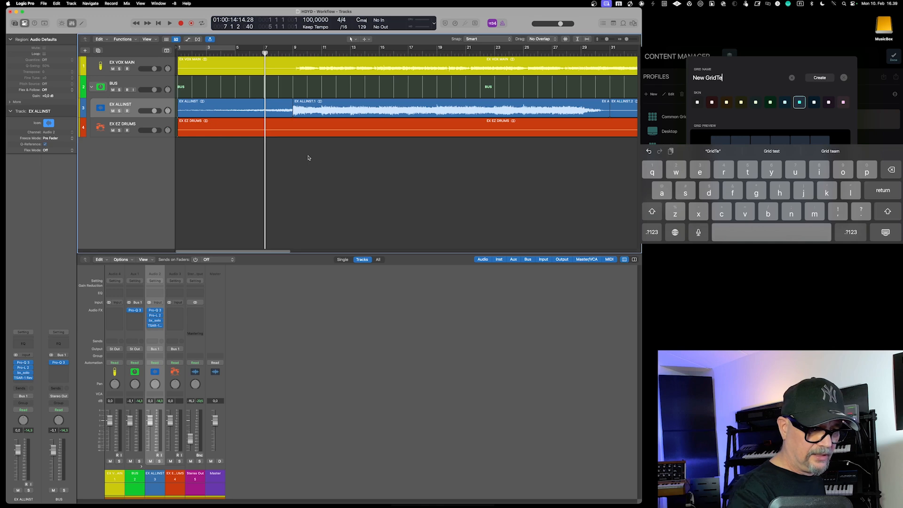
{"action": "type", "text": "st"}
{"action": "key", "text": "BackSpace"}
{"action": "key", "text": "BackSpace"}
{"action": "key", "text": "BackSpace"}
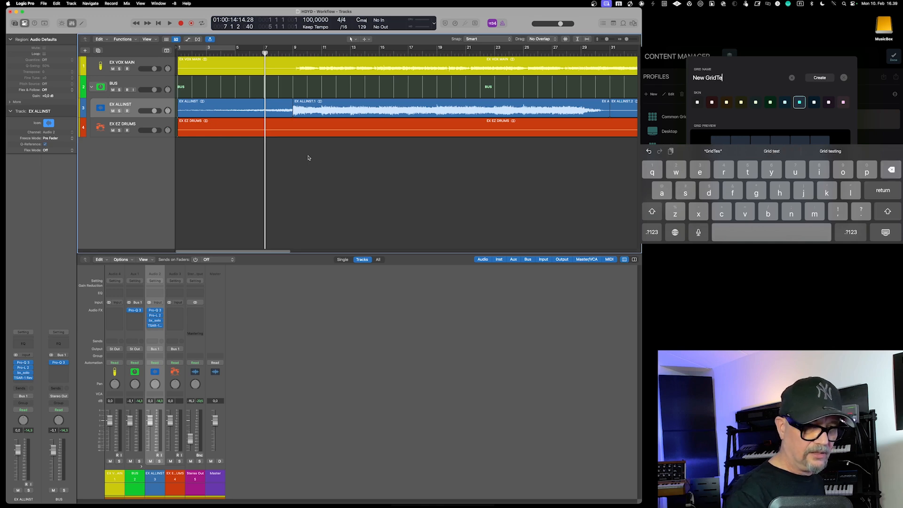
{"action": "key", "text": "BackSpace"}
{"action": "key", "text": "BackSpace"}
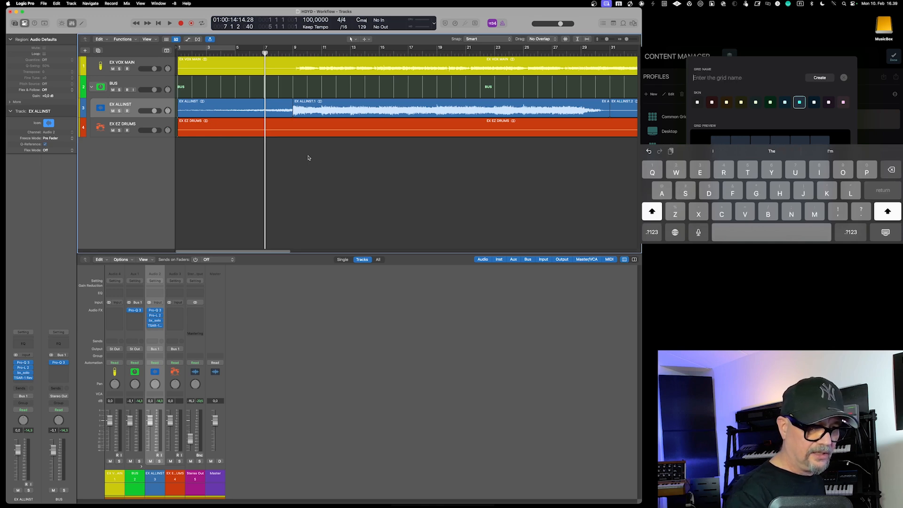
{"action": "type", "text": "Test"}
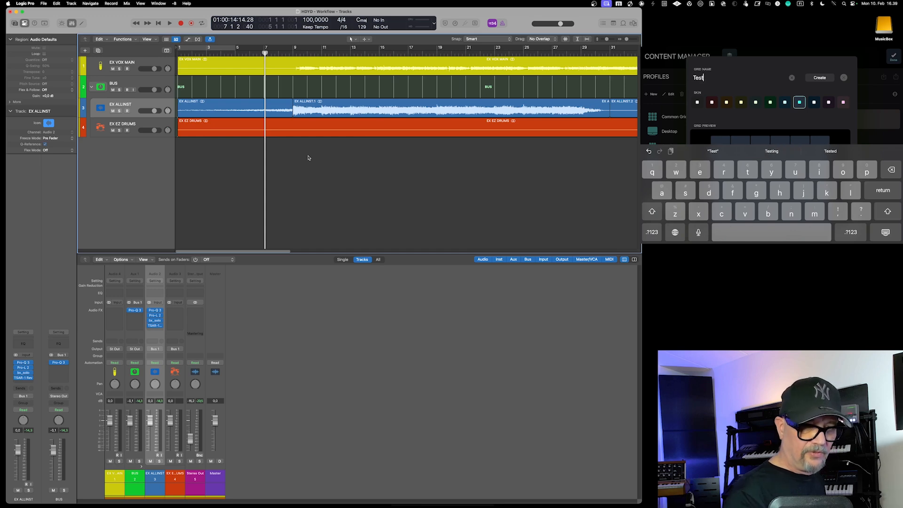
{"action": "key", "text": "Return"}
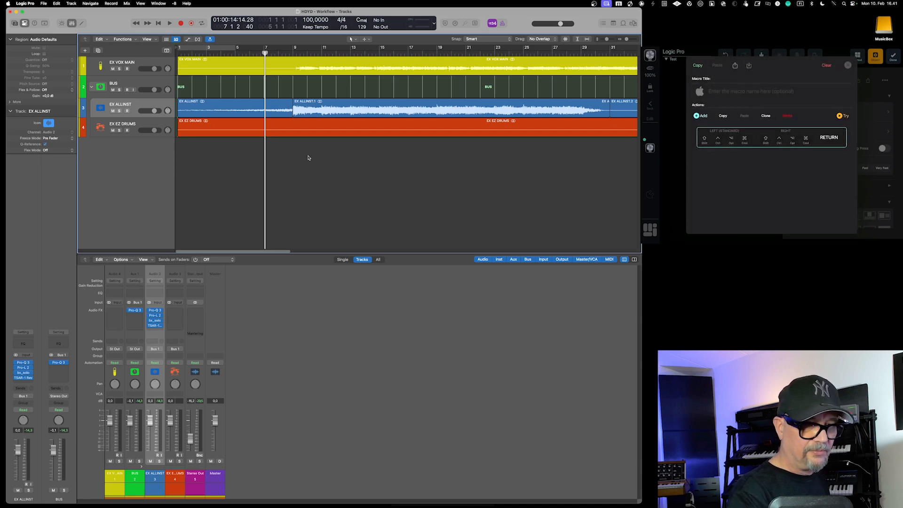
Return the playhead to the project start, and start and stop playback to test the grid's play button
{"action": "key", "text": "Return"}
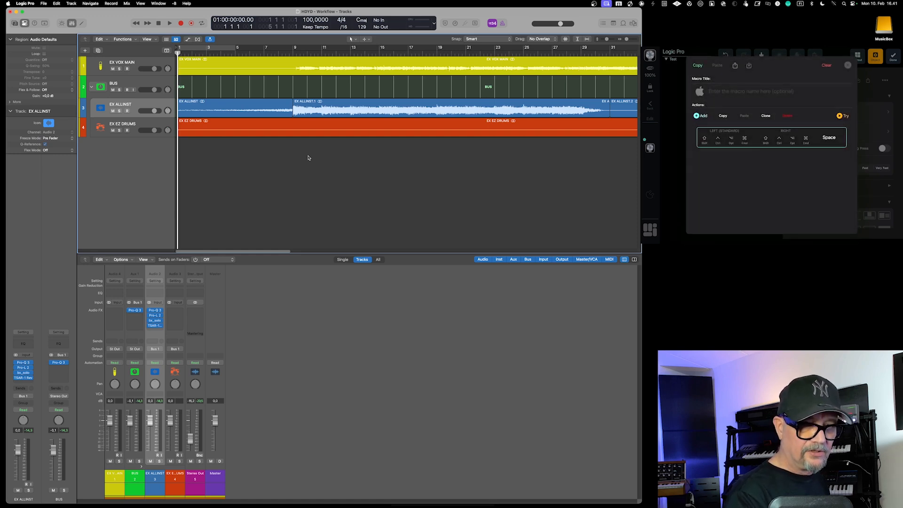
{"action": "key", "text": "space"}
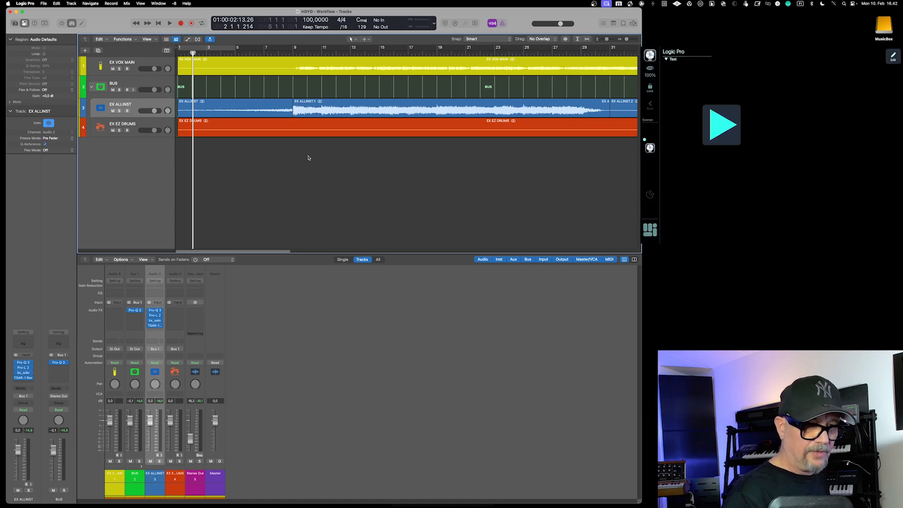
{"action": "key", "text": "space"}
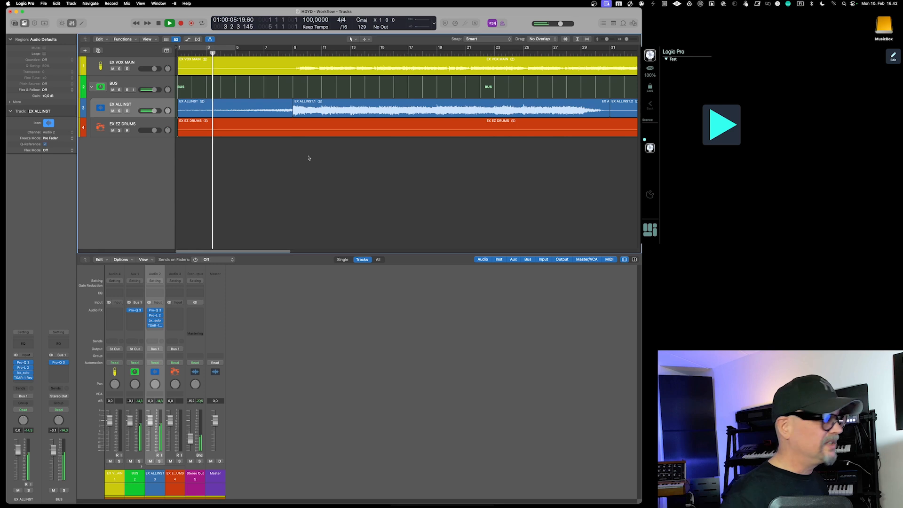
{"action": "key", "text": "space"}
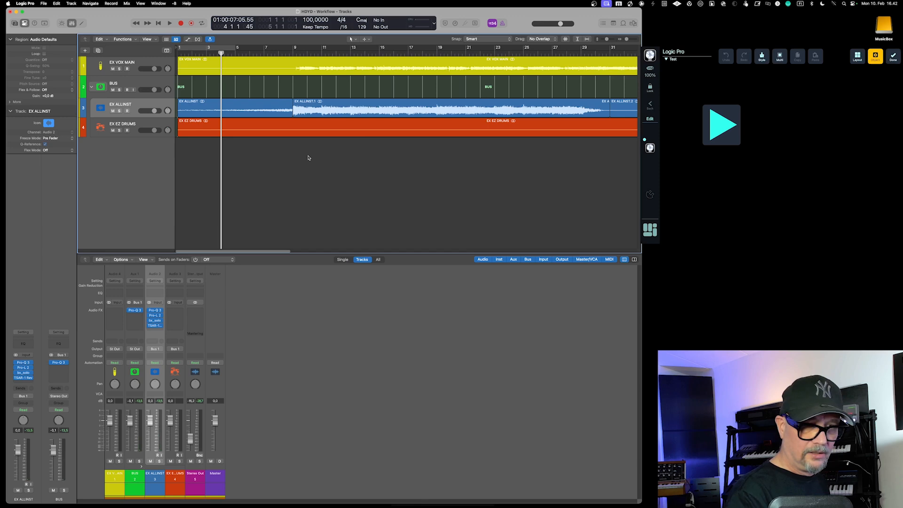
Toggle playback on and off repeatedly to check the grid button's switch between play and pause icons
{"action": "key", "text": "space"}
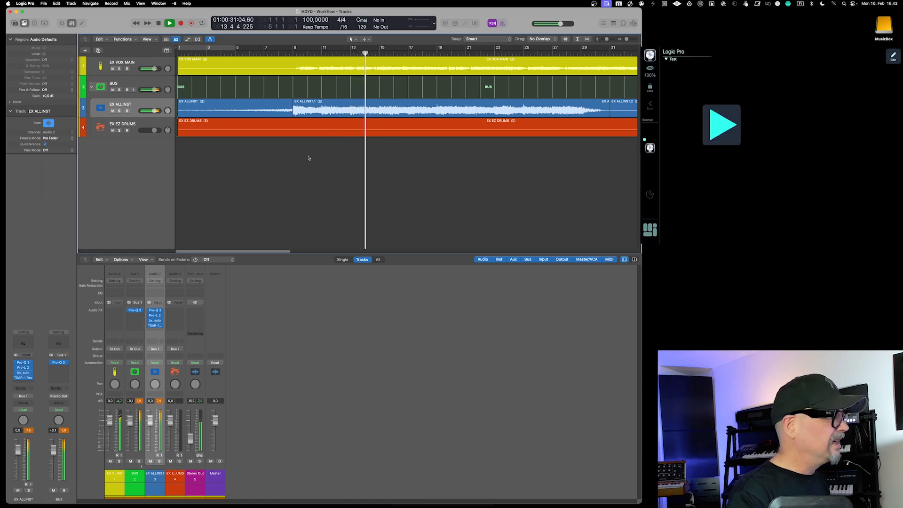
{"action": "key", "text": "space"}
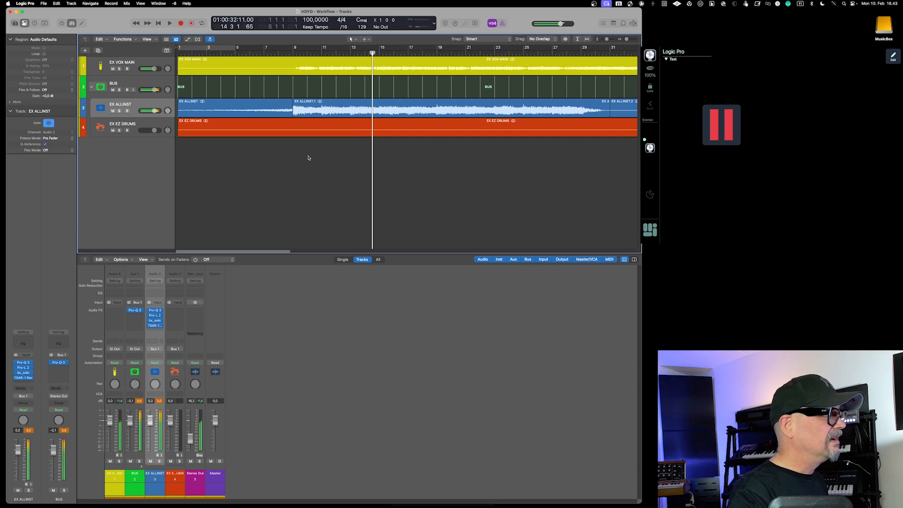
{"action": "key", "text": "space"}
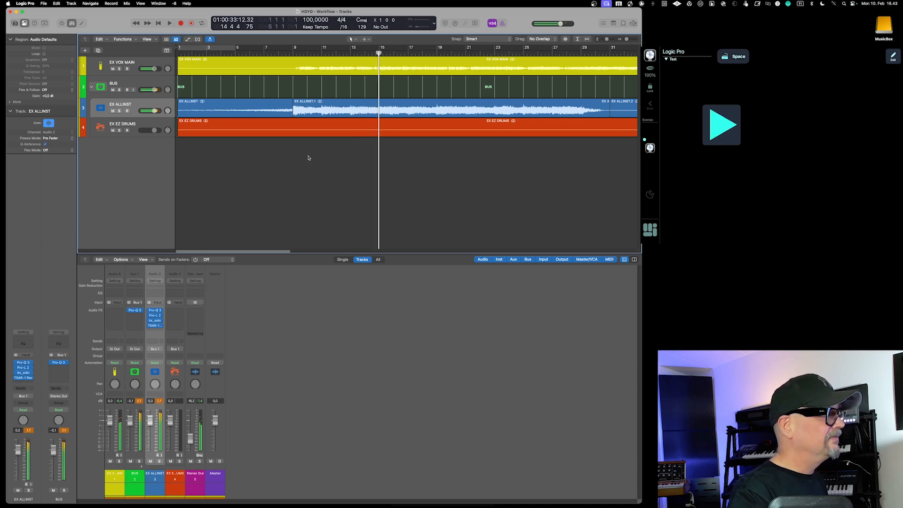
{"action": "key", "text": "space"}
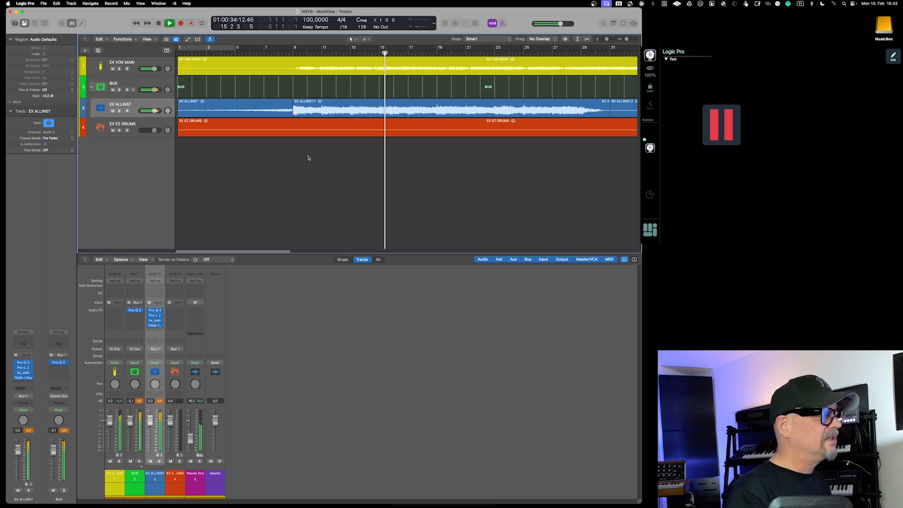
{"action": "key", "text": "space"}
{"action": "key", "text": "space"}
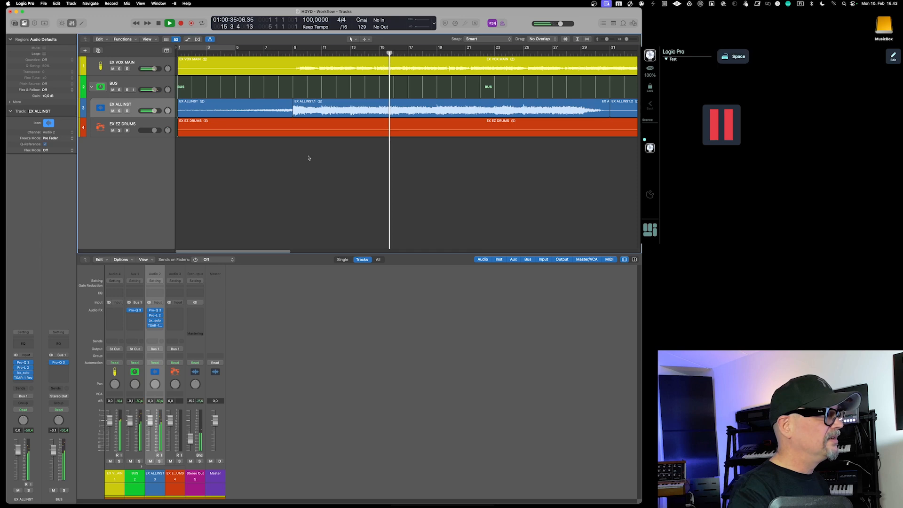
{"action": "key", "text": "space"}
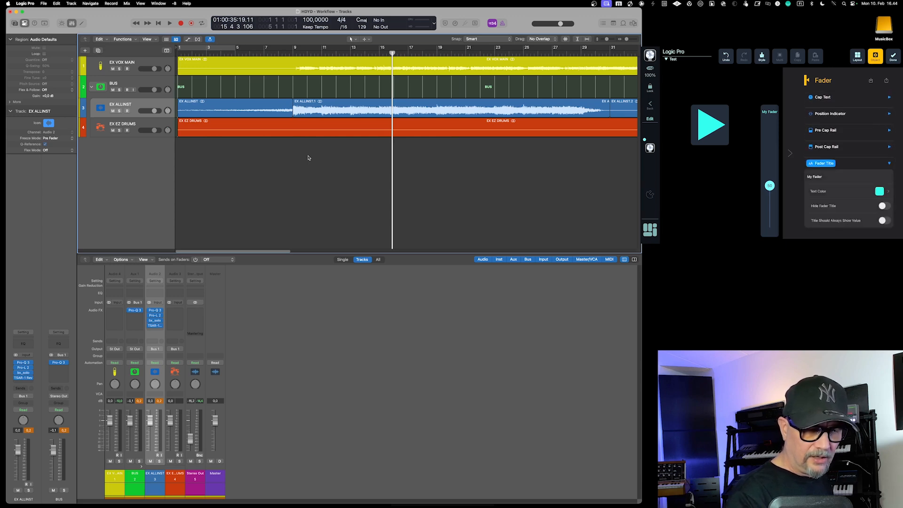
Replace the fader's title with Fader, and dismiss the Delete Track and Regions prompt without deleting anything
{"action": "key", "text": "super+BackSpace"}
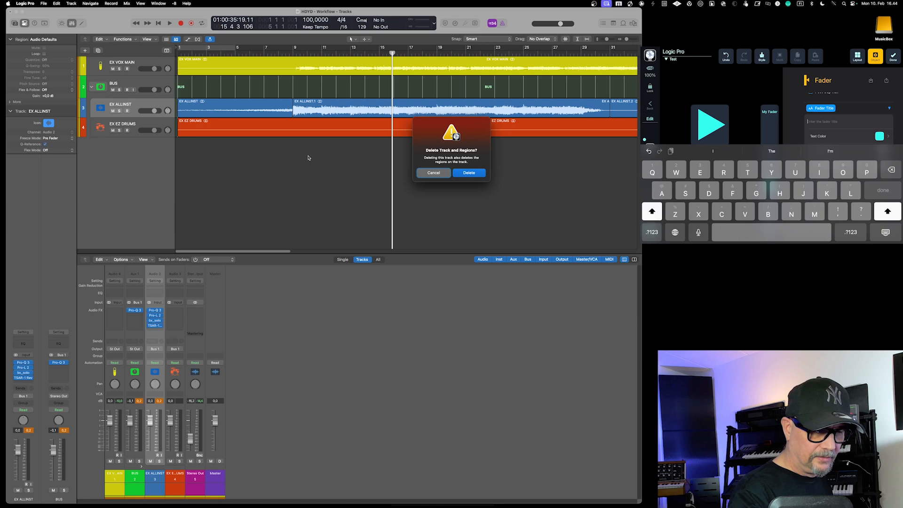
{"action": "type", "text": "Fader"}
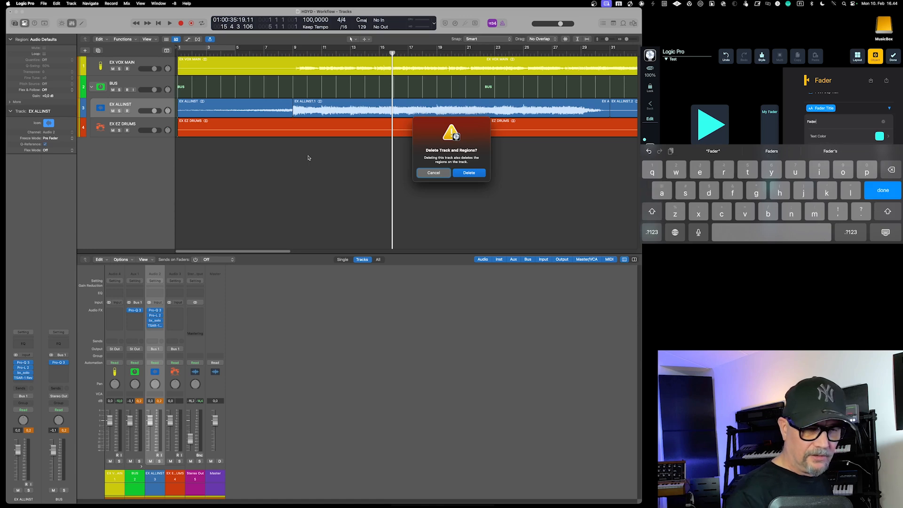
{"action": "key", "text": "Return"}
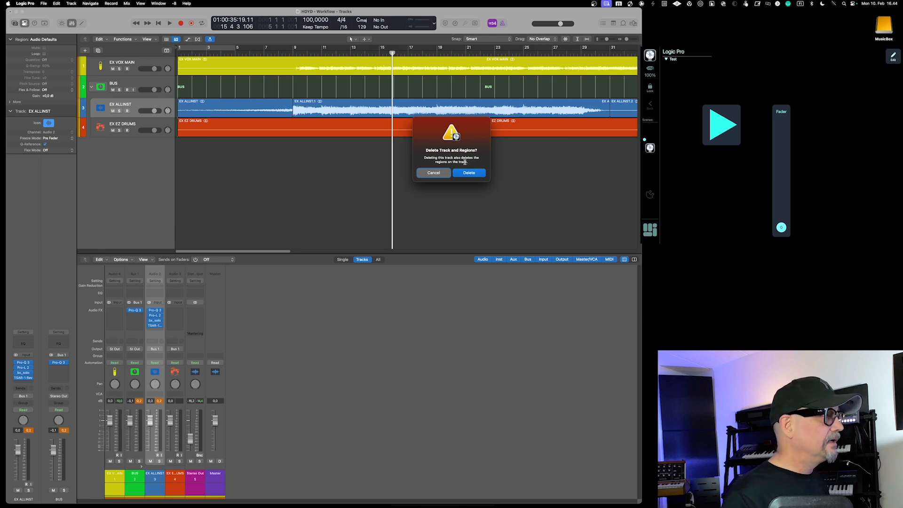
{"action": "left_click", "coordinate": [431, 176]}
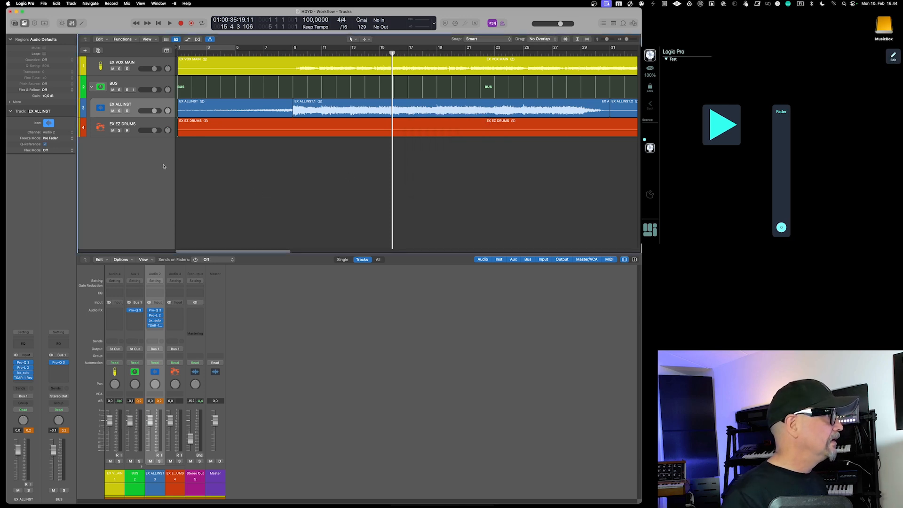
Add a software instrument track below EX EZ DRUMS, load the stereo BA-1 synth on it and reposition its window over the tracks area
{"action": "left_click", "coordinate": [134, 124]}
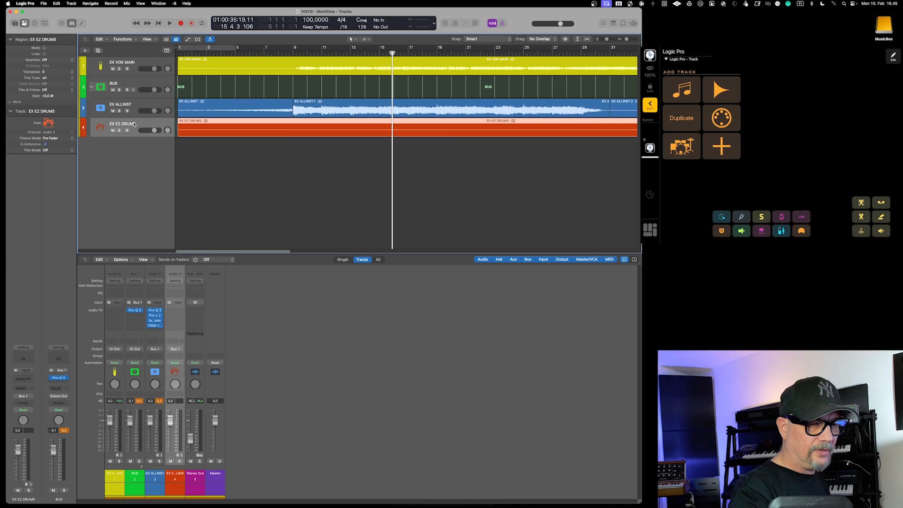
{"action": "key", "text": "alt+super+s"}
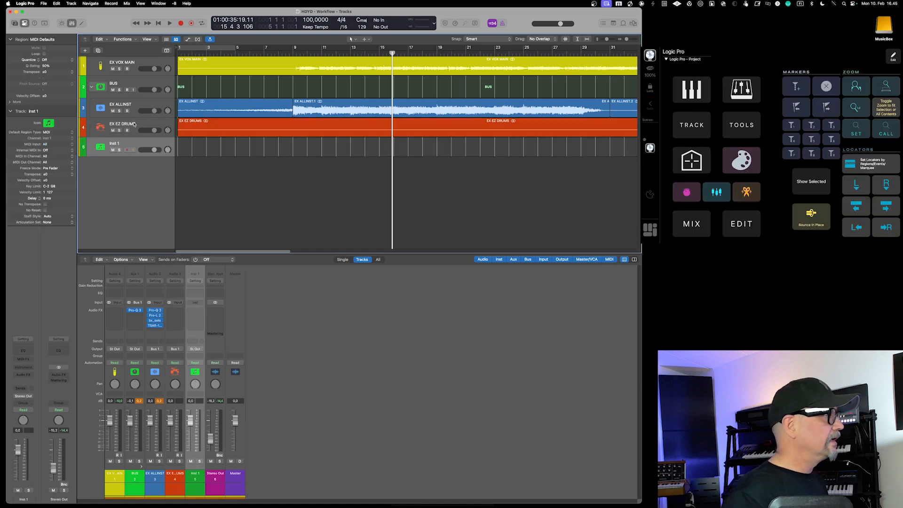
{"action": "left_click", "coordinate": [23, 368]}
{"action": "mouse_move", "coordinate": [25, 370]}
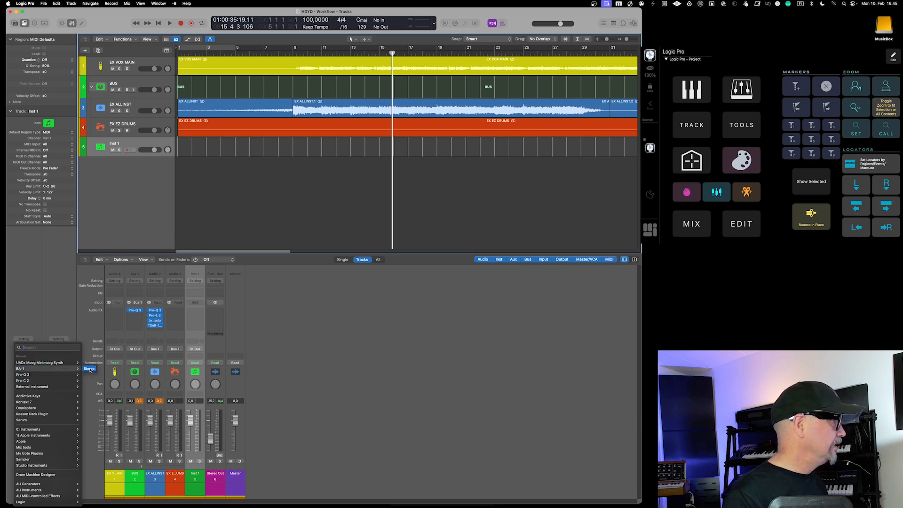
{"action": "left_click", "coordinate": [89, 369]}
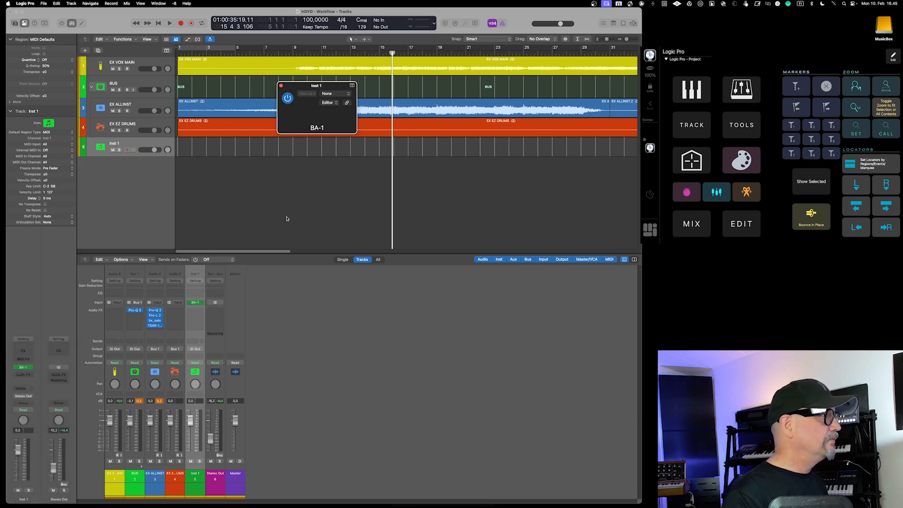
{"action": "left_click_drag", "start_coordinate": [369, 85], "coordinate": [283, 167]}
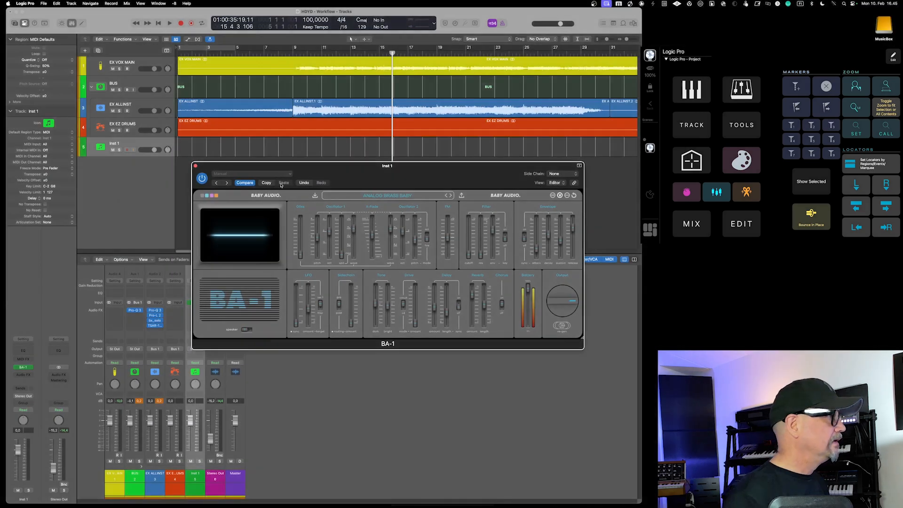
{"action": "left_click", "coordinate": [161, 205]}
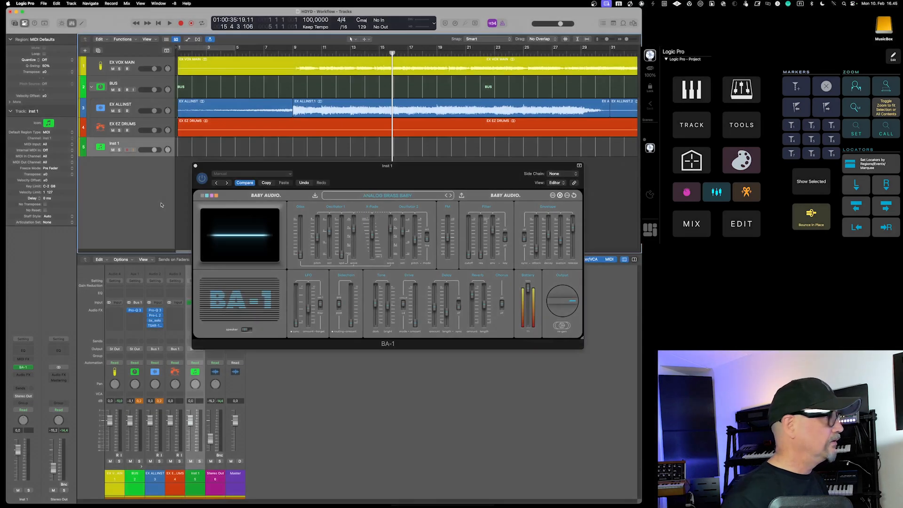
{"action": "left_click_drag", "start_coordinate": [275, 167], "coordinate": [272, 165]}
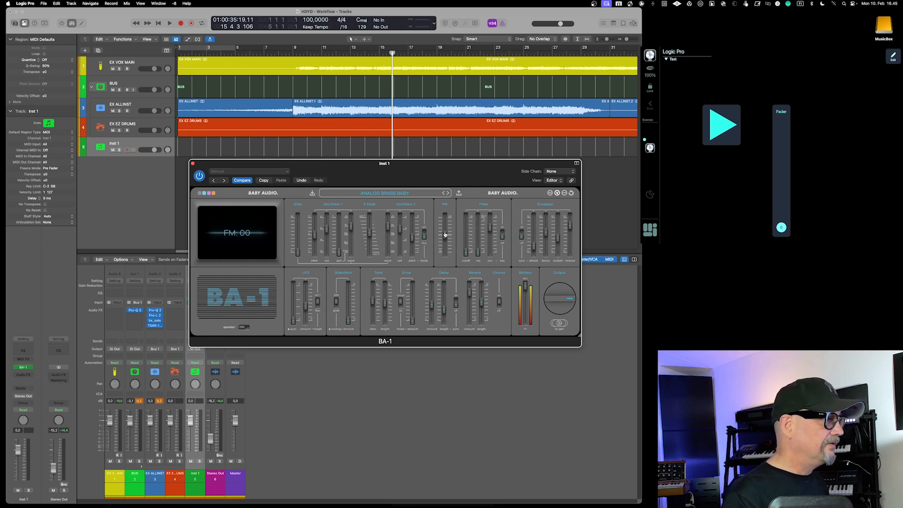
Turn on MIDI learn in the BA-1 synth and move its FM slider to choose it as the parameter to map
{"action": "scroll", "coordinate": [446, 236], "scroll_direction": "up", "scroll_amount": 5}
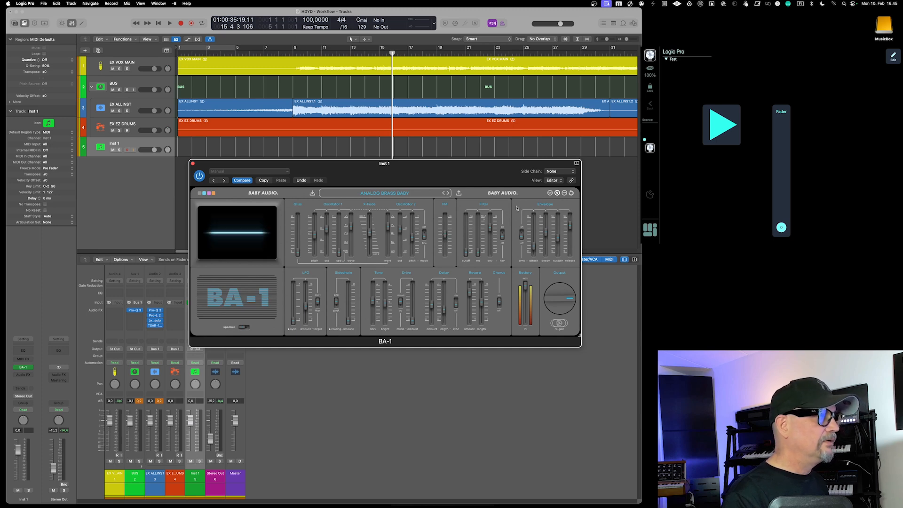
{"action": "left_click", "coordinate": [550, 194]}
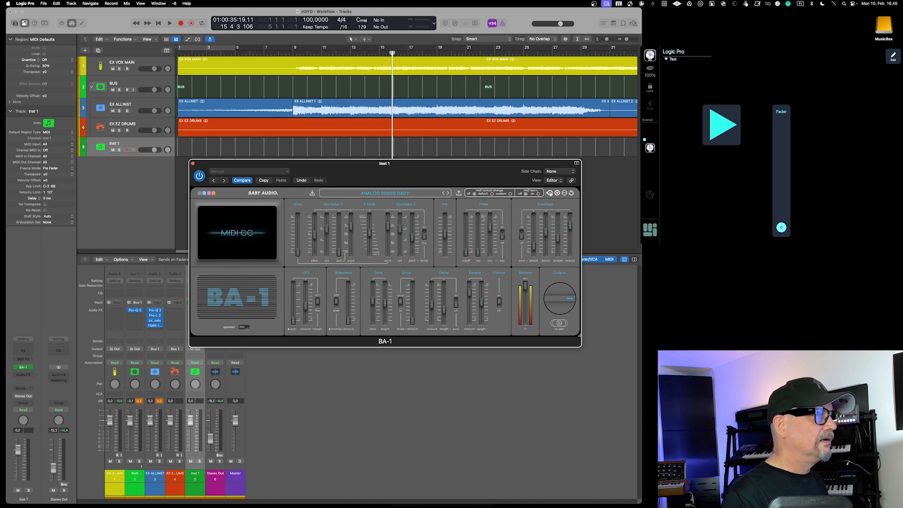
{"action": "left_click", "coordinate": [539, 194]}
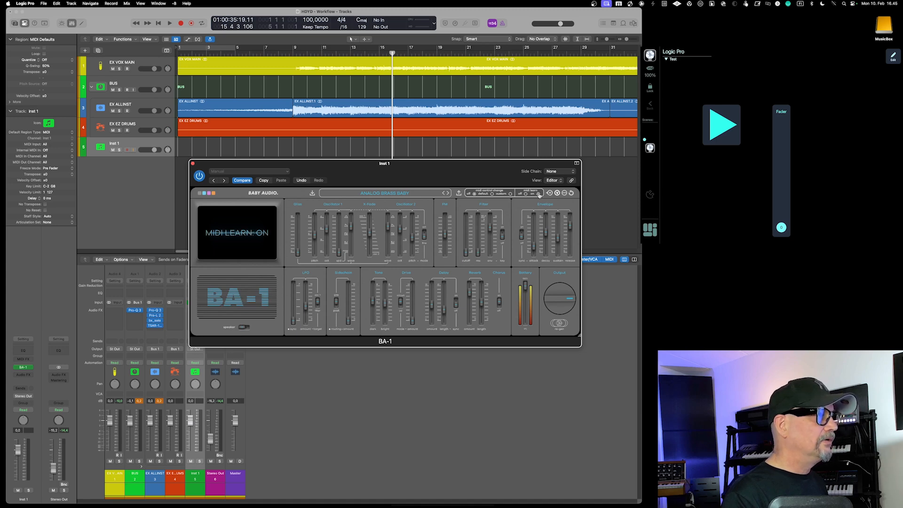
{"action": "left_click", "coordinate": [445, 237]}
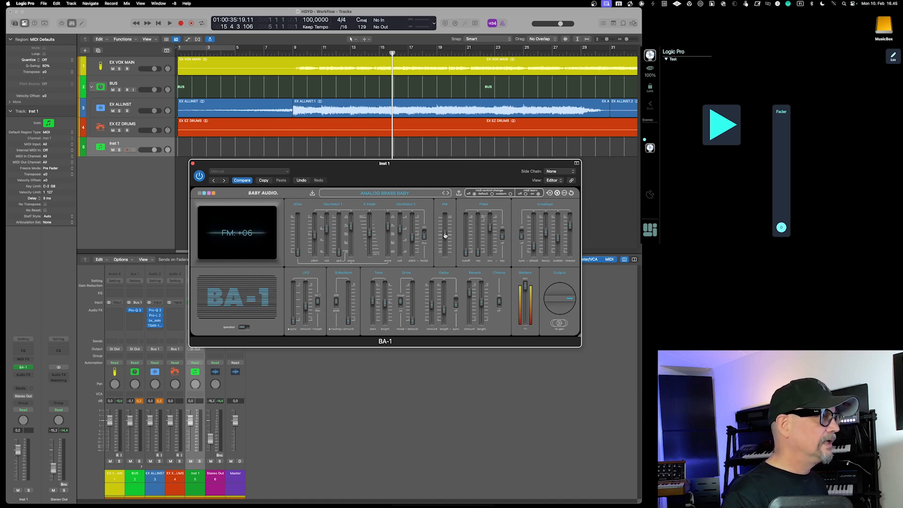
{"action": "left_click_drag", "start_coordinate": [445, 236], "coordinate": [446, 231]}
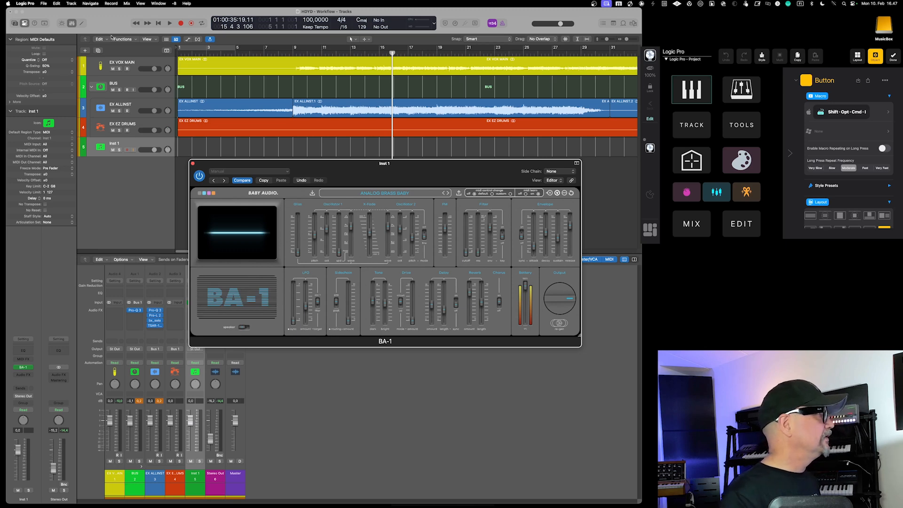
Assign Shift-Opt-Cmd-I to the key command Open/Close Instrument Plug-in Window of focused Track, and close the key command assignments
{"action": "left_click", "coordinate": [43, 3]}
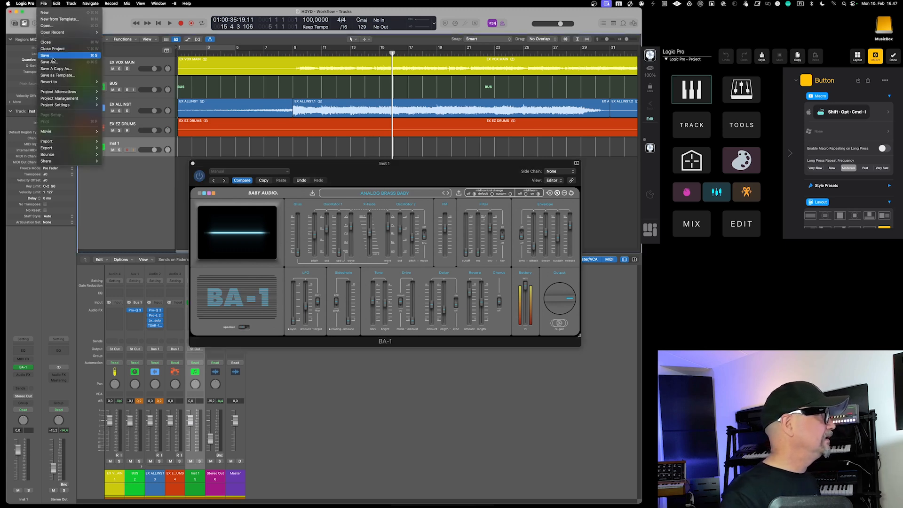
{"action": "mouse_move", "coordinate": [25, 3]}
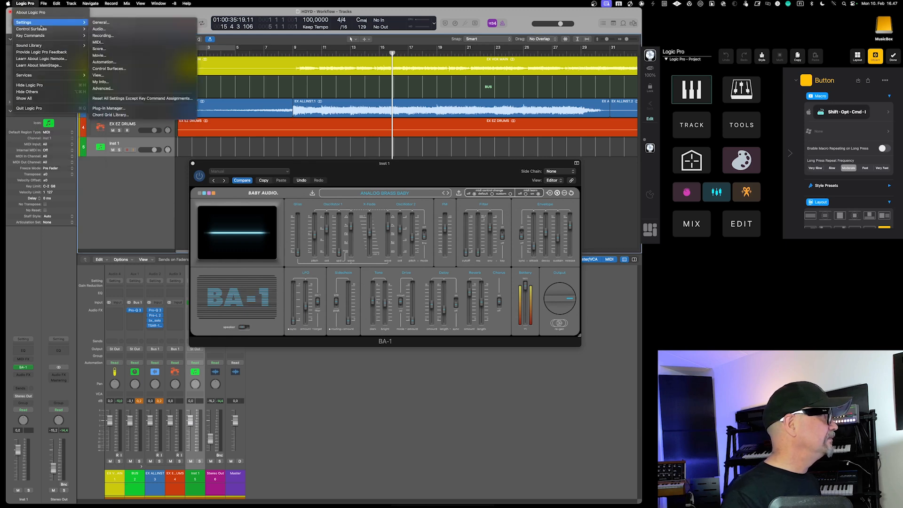
{"action": "mouse_move", "coordinate": [52, 36]}
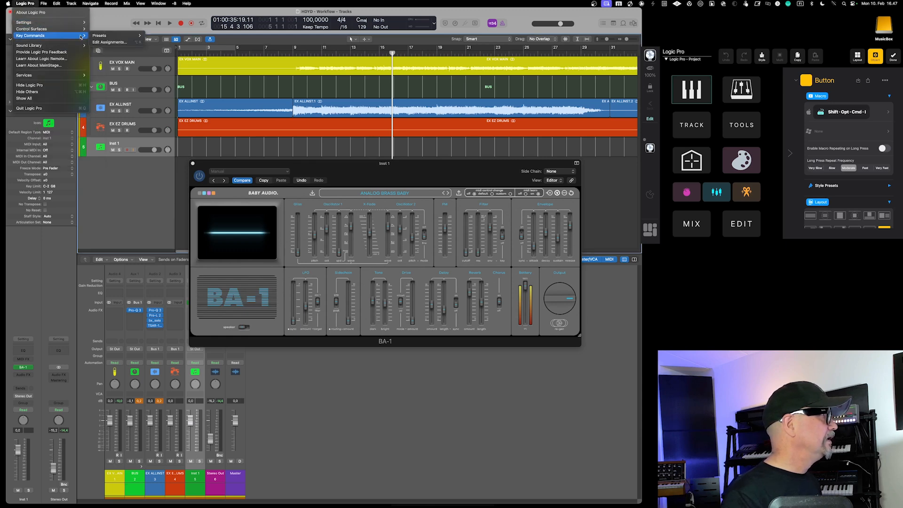
{"action": "left_click", "coordinate": [109, 43]}
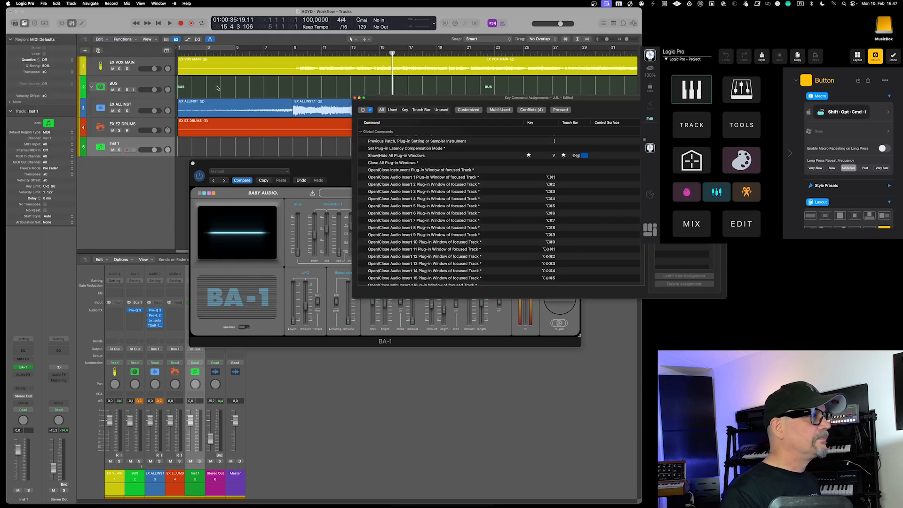
{"action": "left_click_drag", "start_coordinate": [383, 100], "coordinate": [278, 95]}
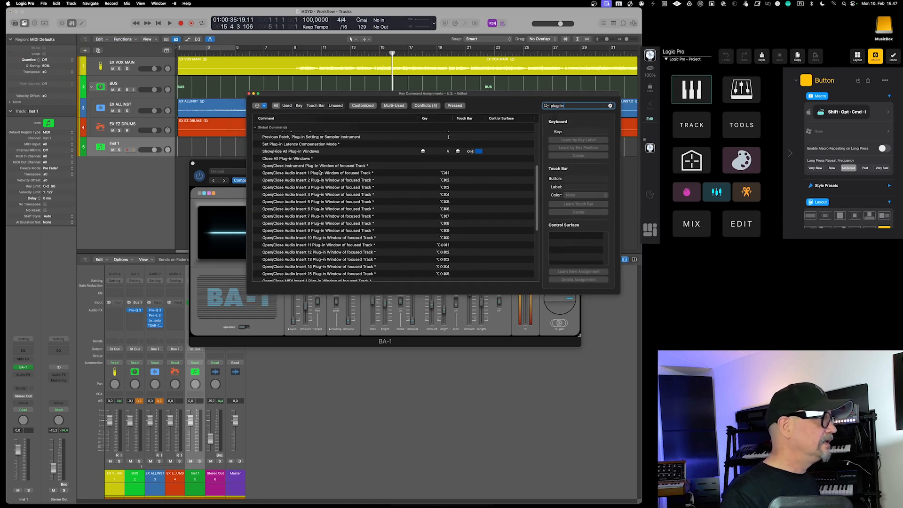
{"action": "left_click", "coordinate": [298, 166]}
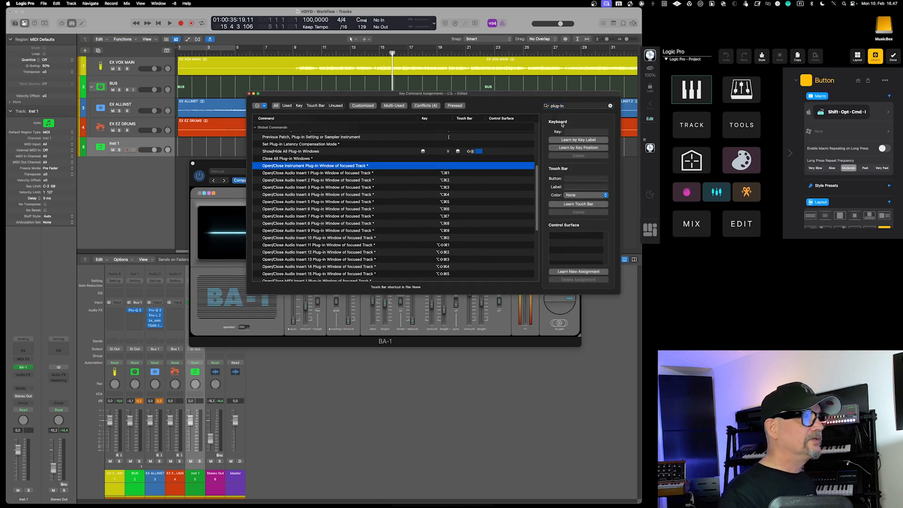
{"action": "left_click", "coordinate": [599, 139]}
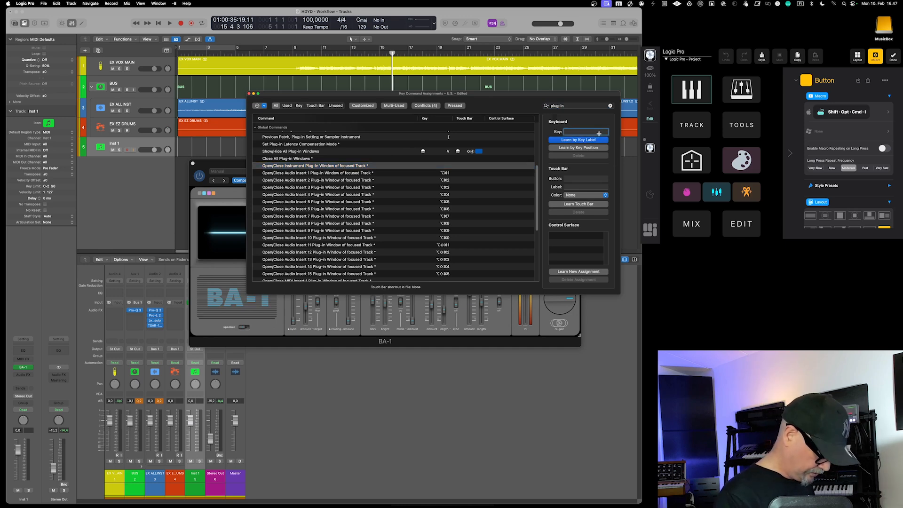
{"action": "key", "text": "alt+shift+super+i"}
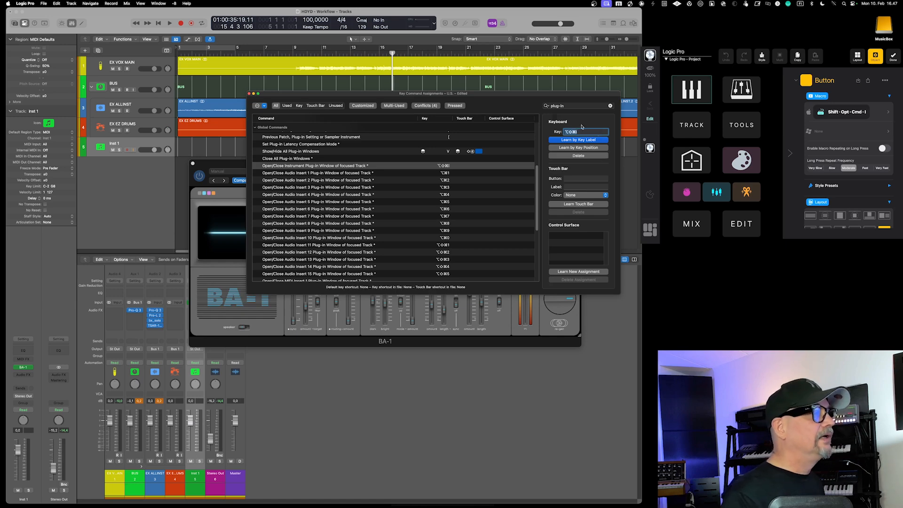
{"action": "left_click", "coordinate": [249, 93]}
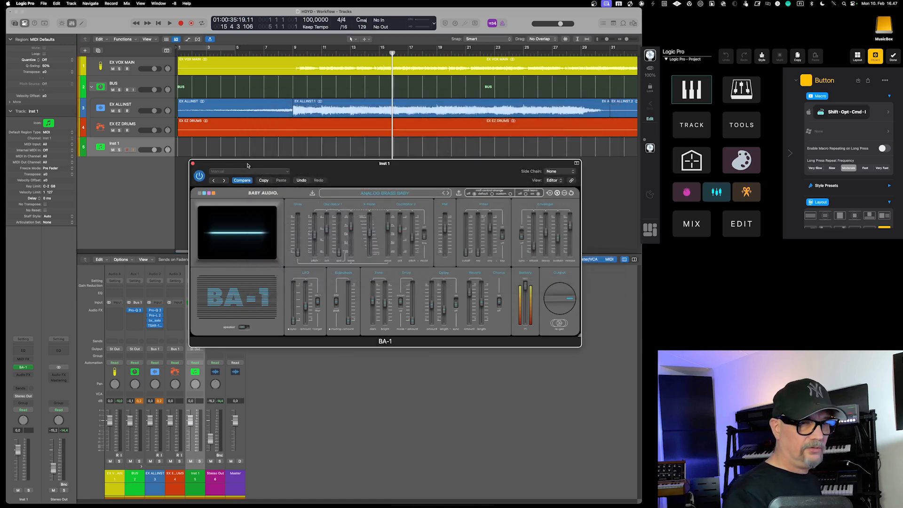
Test the new key command by repeatedly opening and closing the BA-1 window on the Inst 1 track
{"action": "left_click", "coordinate": [147, 140]}
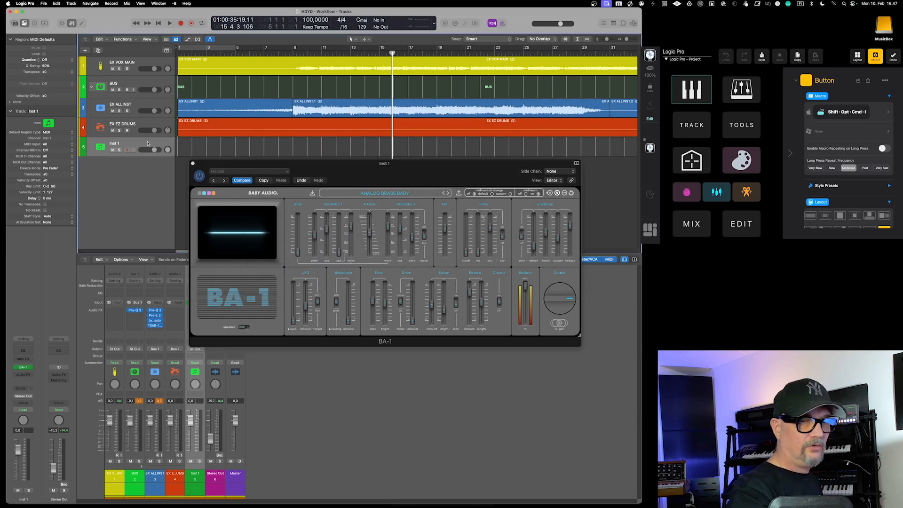
{"action": "key", "text": "alt+shift+super+i"}
{"action": "key", "text": "alt+shift+super+i"}
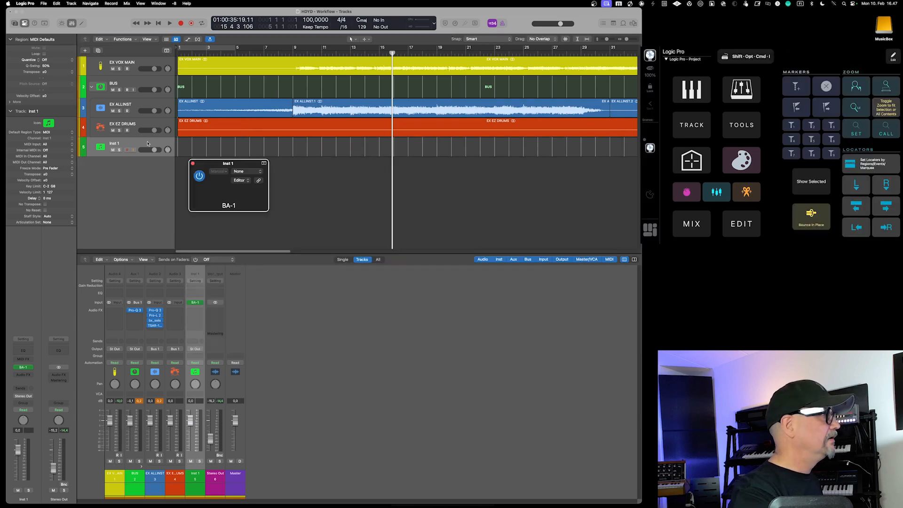
{"action": "key", "text": "alt+shift+super+i"}
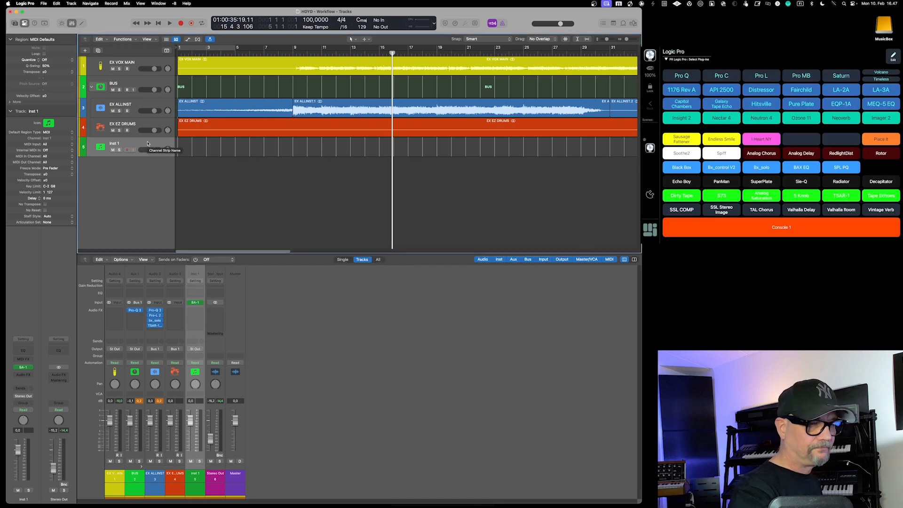
Insert the UADx 1176 Rev A Compressor and Pro-C 2 on the Inst 1 track
{"action": "key", "text": "ctrl+super+p"}
{"action": "type", "text": "UADx 1176 Rev"}
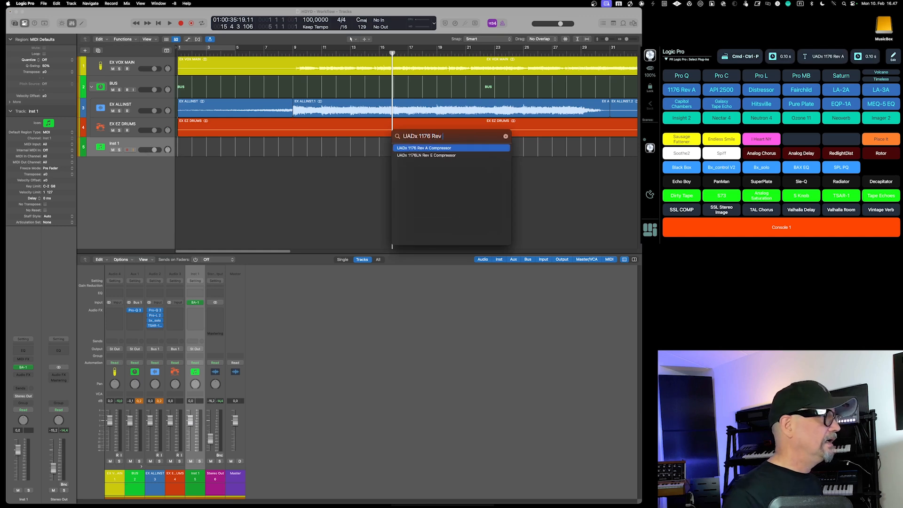
{"action": "key", "text": "Return"}
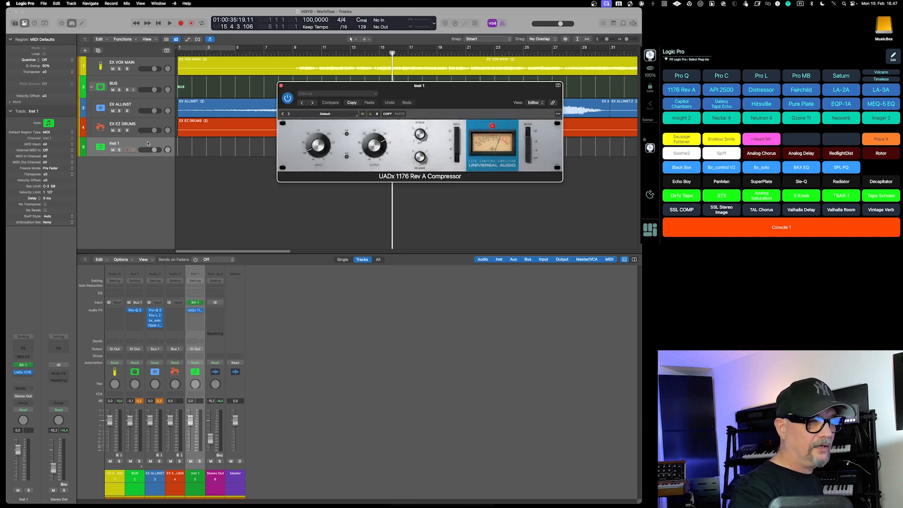
{"action": "type", "text": "pro-c"}
{"action": "key", "text": "Return"}
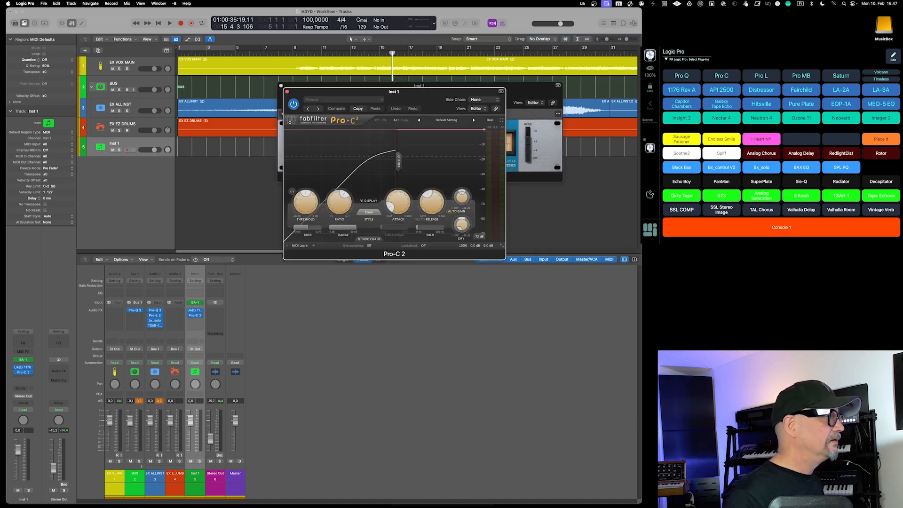
Add Pro-Q 3 and Saturation Knob to the Inst 1 track's audio effects after Pro-C 2
{"action": "key", "text": "ctrl+super+p"}
{"action": "type", "text": "pro-q"}
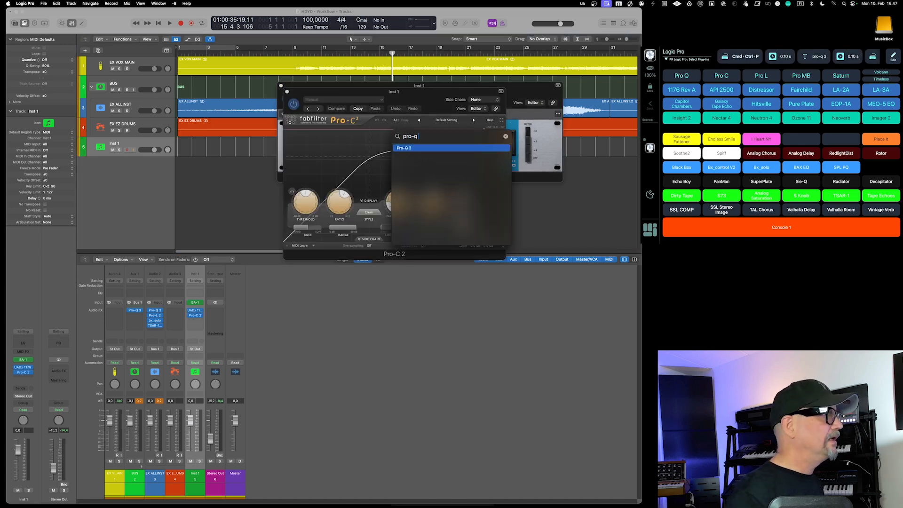
{"action": "key", "text": "Return"}
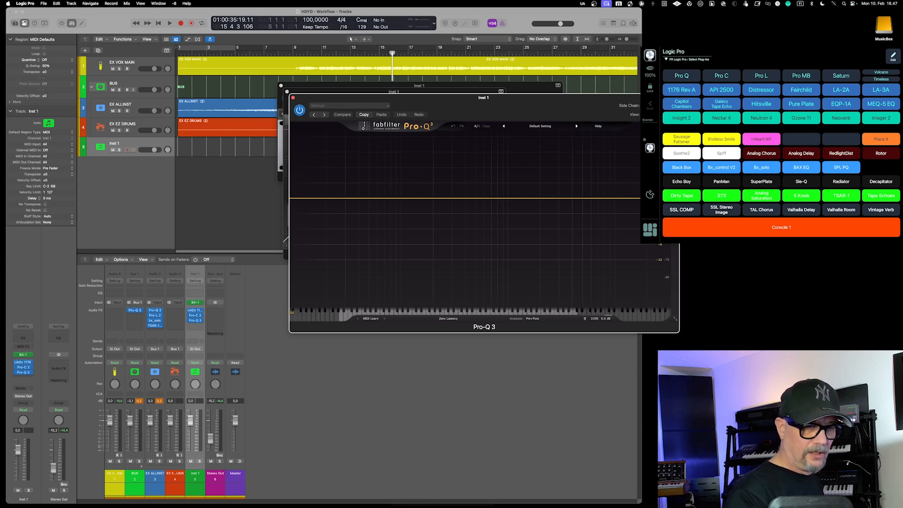
{"action": "key", "text": "ctrl+super+p"}
{"action": "type", "text": "Saturation Knob"}
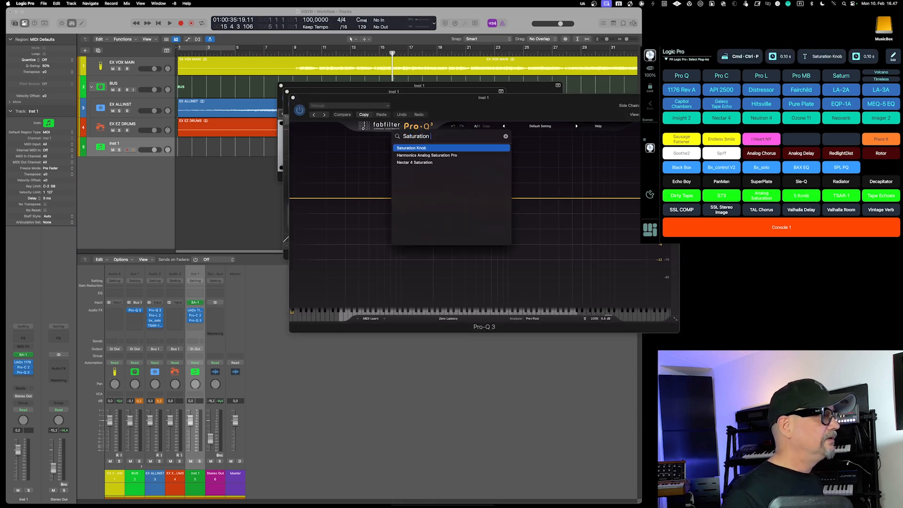
{"action": "key", "text": "Return"}
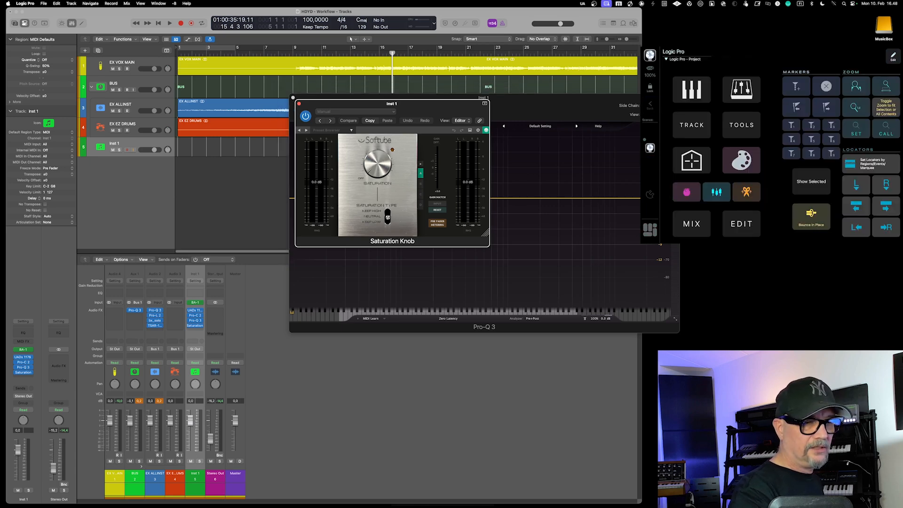
Close the Pro-Q 3 and Saturation Knob windows and open the Pro-C 2 window of the Inst 1 track
{"action": "key", "text": "alt+super+3"}
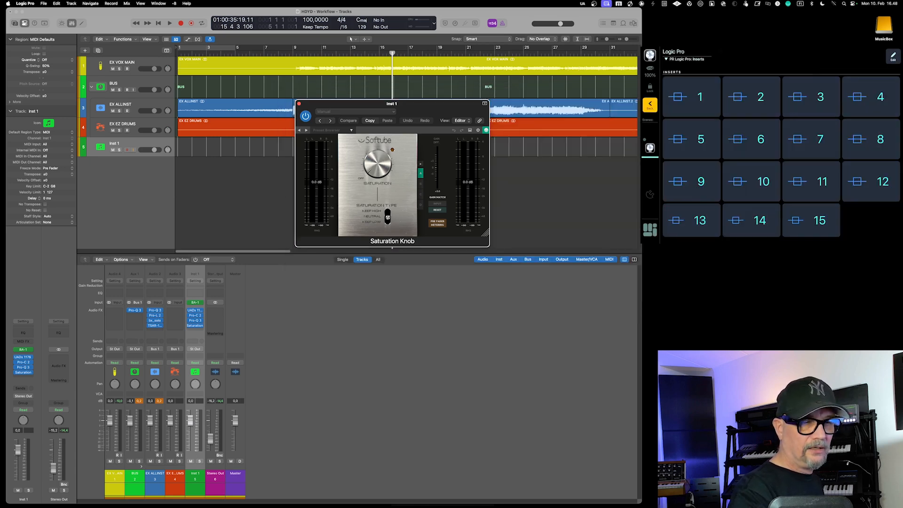
{"action": "key", "text": "alt+super+4"}
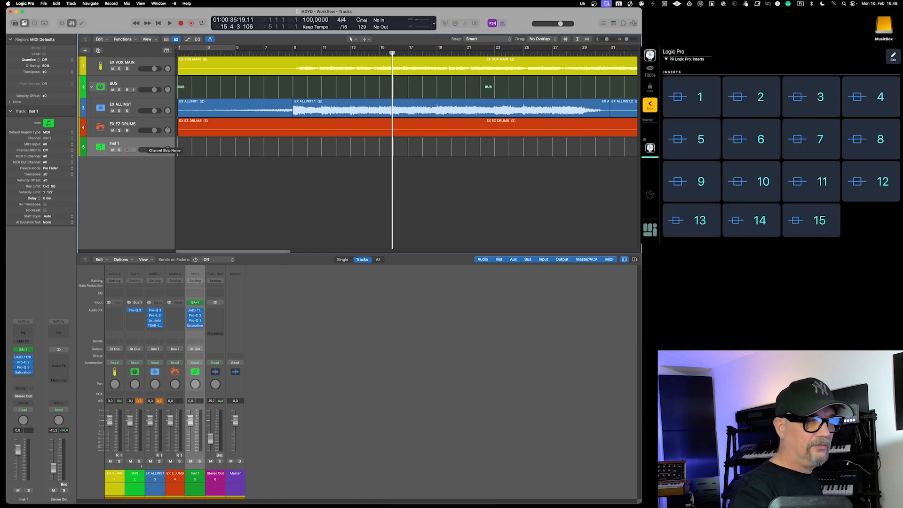
{"action": "key", "text": "alt+super+2"}
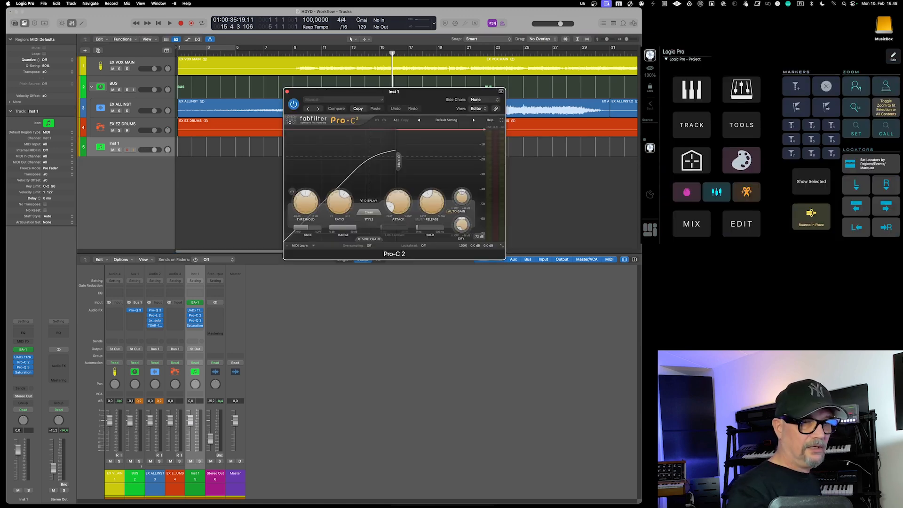
Show and hide the Color palette, Smart Controls and Mixer one after another
{"action": "key", "text": "alt+c"}
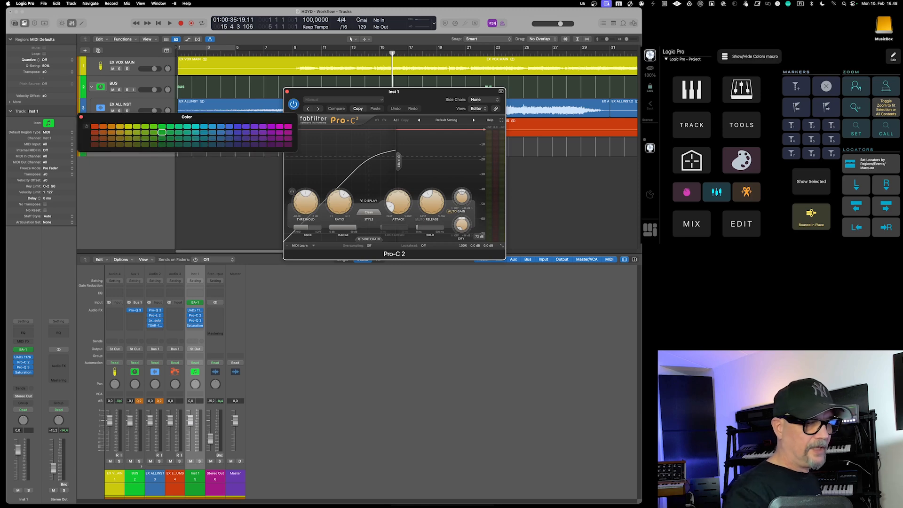
{"action": "key", "text": "alt+c"}
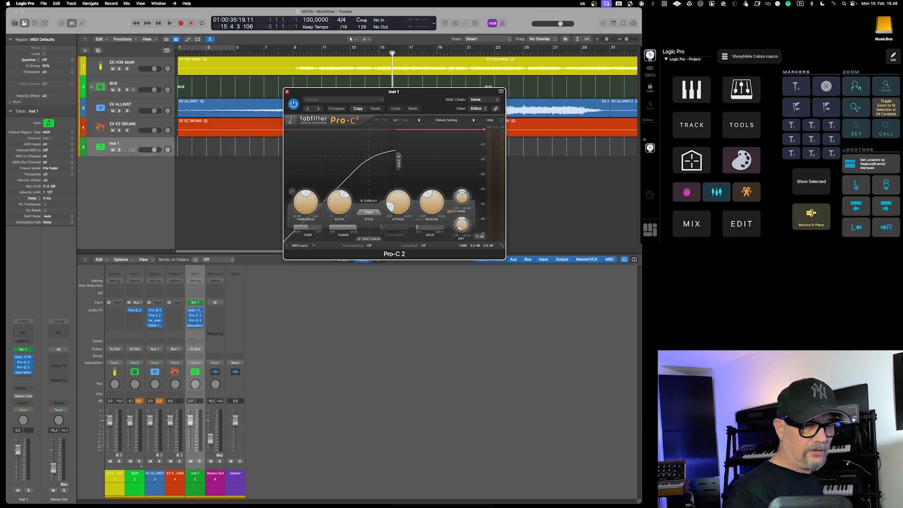
{"action": "key", "text": "b"}
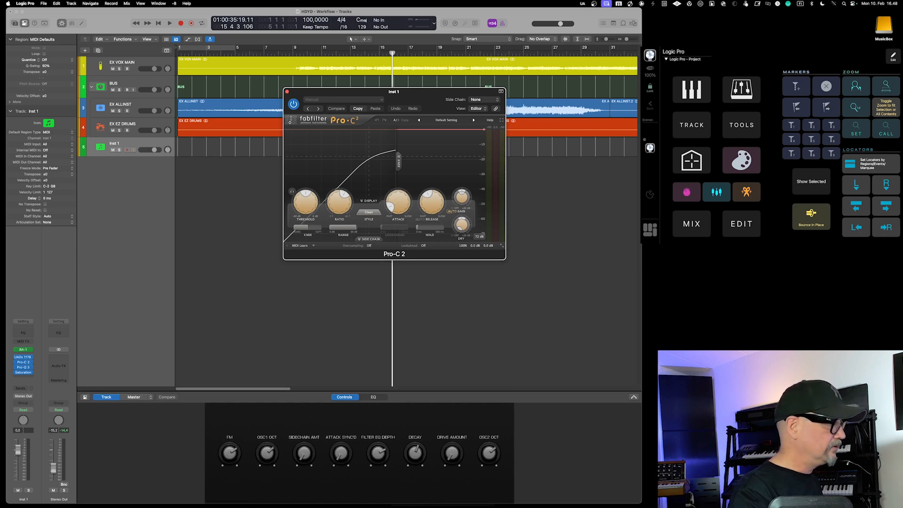
{"action": "key", "text": "x"}
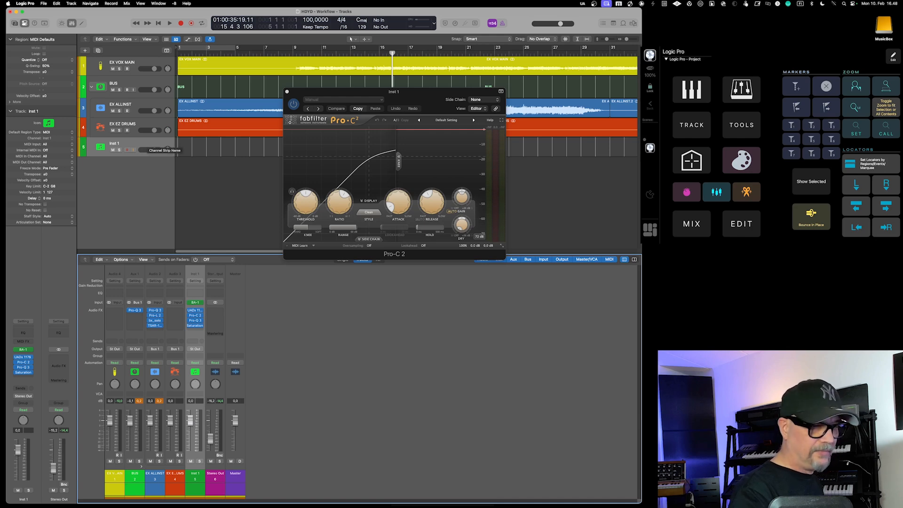
{"action": "key", "text": "x"}
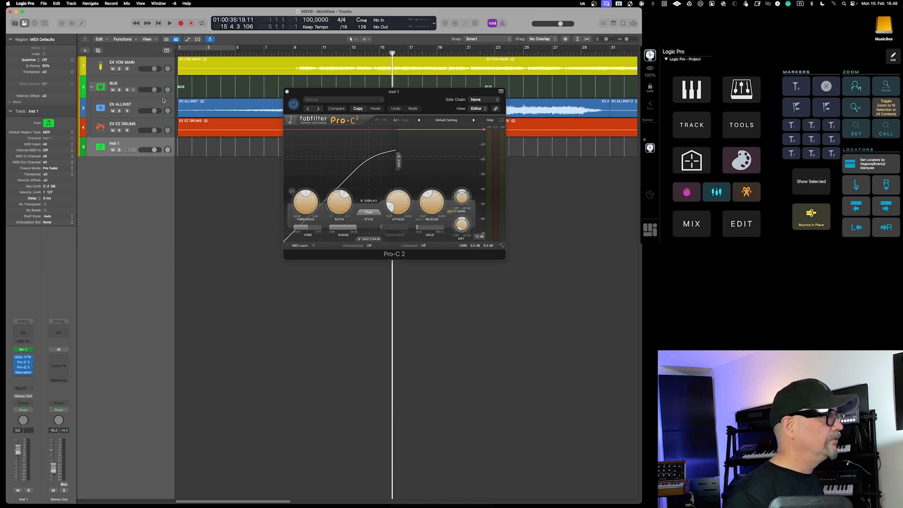
Move the Pro-C 2 window below the tracks, then open and close the editor for the EX ALLINST.1 region
{"action": "left_click_drag", "start_coordinate": [311, 95], "coordinate": [203, 162]}
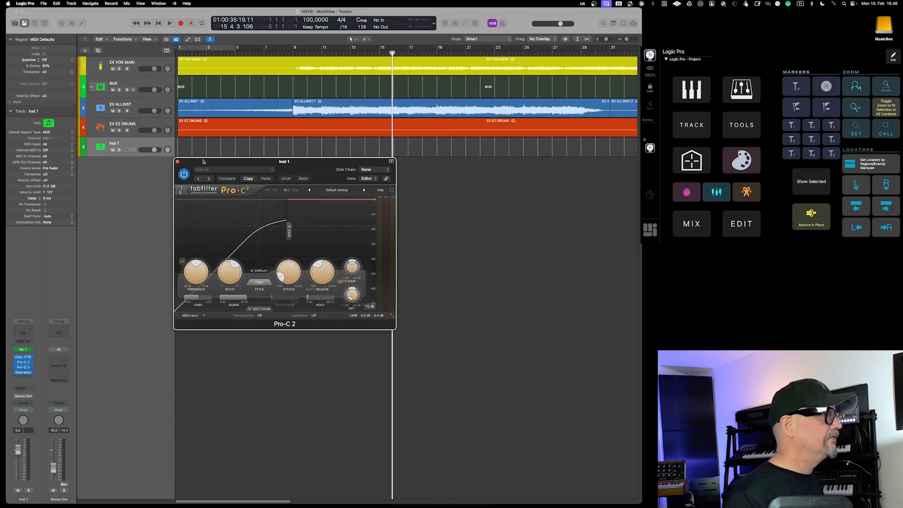
{"action": "left_click", "coordinate": [331, 104]}
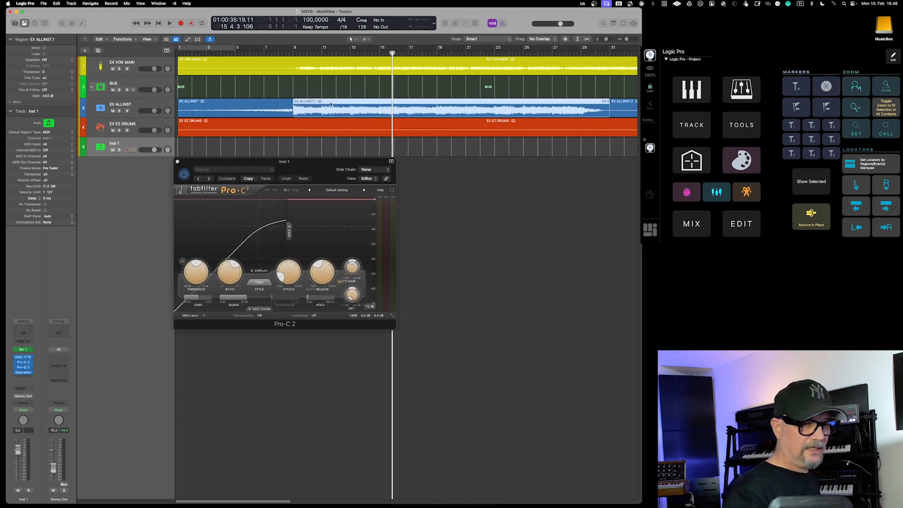
{"action": "key", "text": "e"}
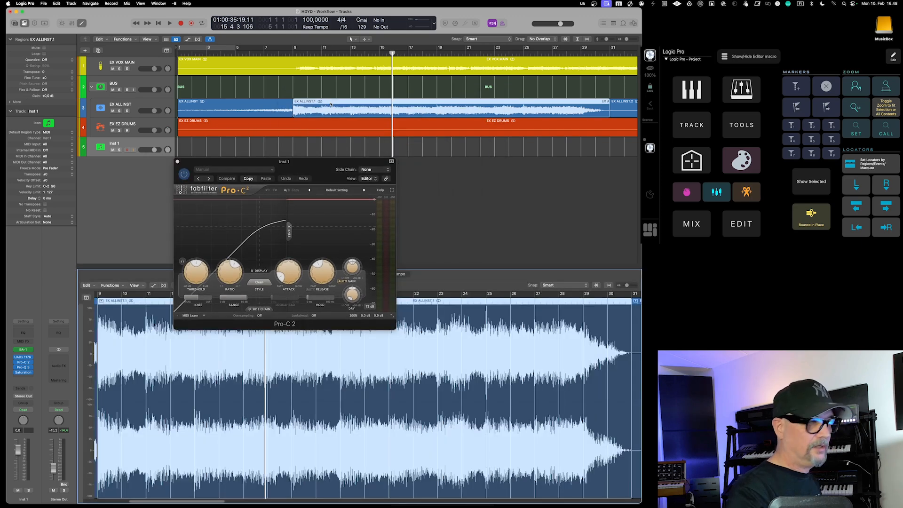
{"action": "key", "text": "e"}
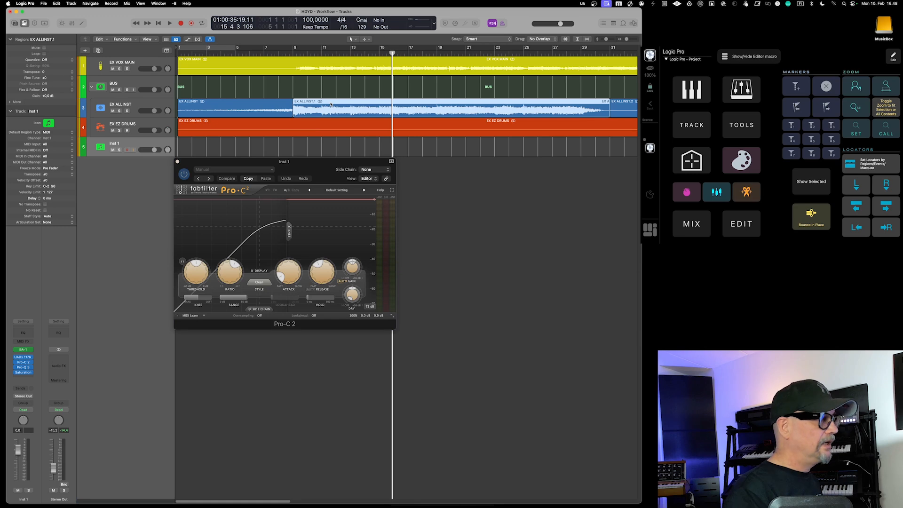
View the list of screensets, then select the Inst 1 track and close its Pro-C 2 window
{"action": "left_click", "coordinate": [174, 4]}
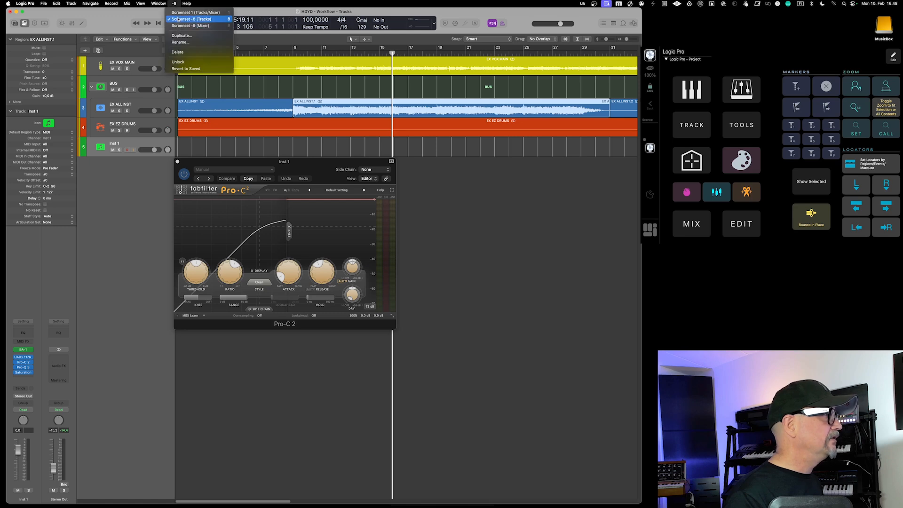
{"action": "left_click", "coordinate": [157, 12]}
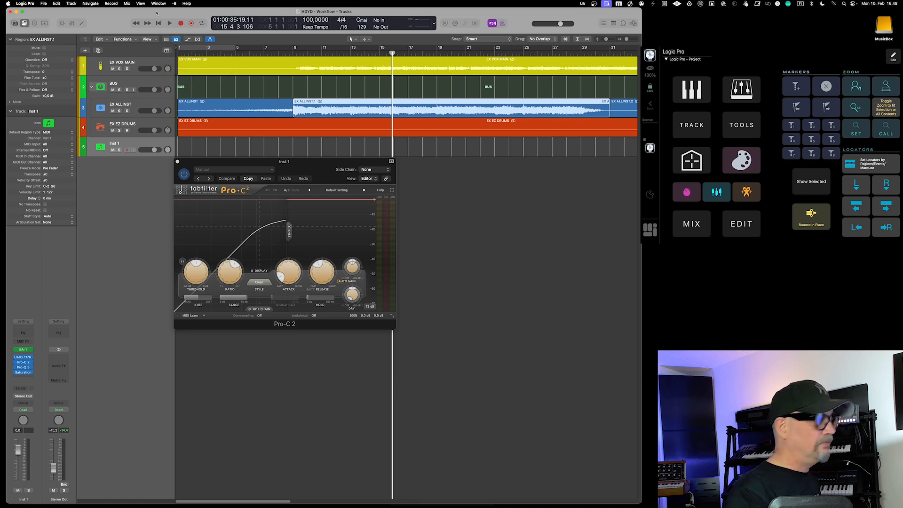
{"action": "left_click", "coordinate": [151, 149]}
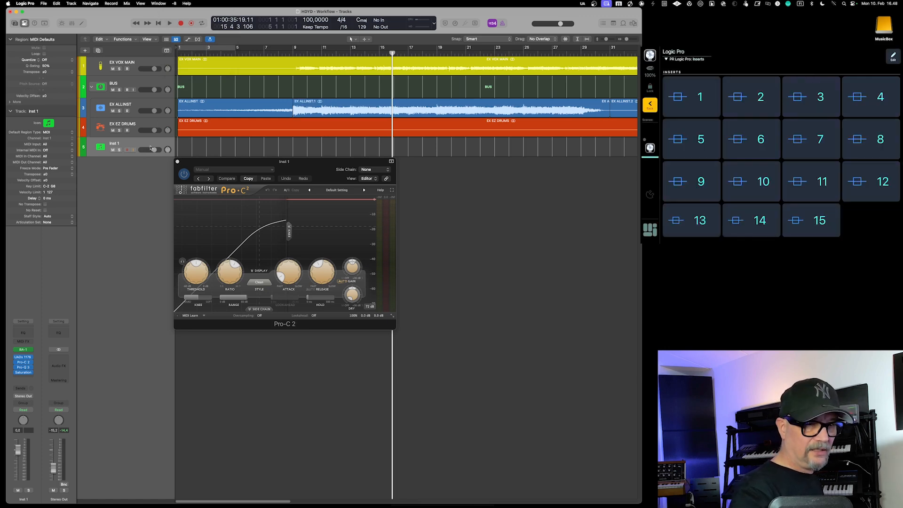
{"action": "key", "text": "super+w"}
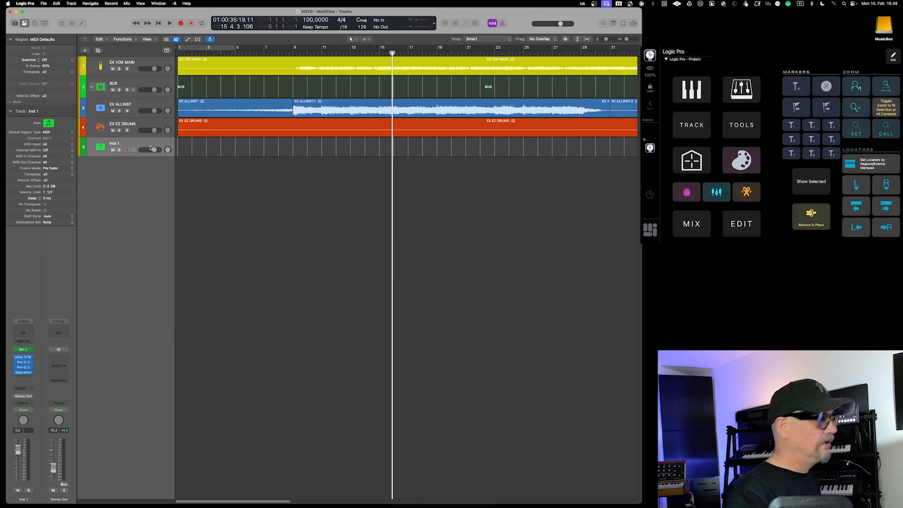
Switch to the full-window Mixer and back to the Tracks window, and view the list of screensets
{"action": "key", "text": "super+2"}
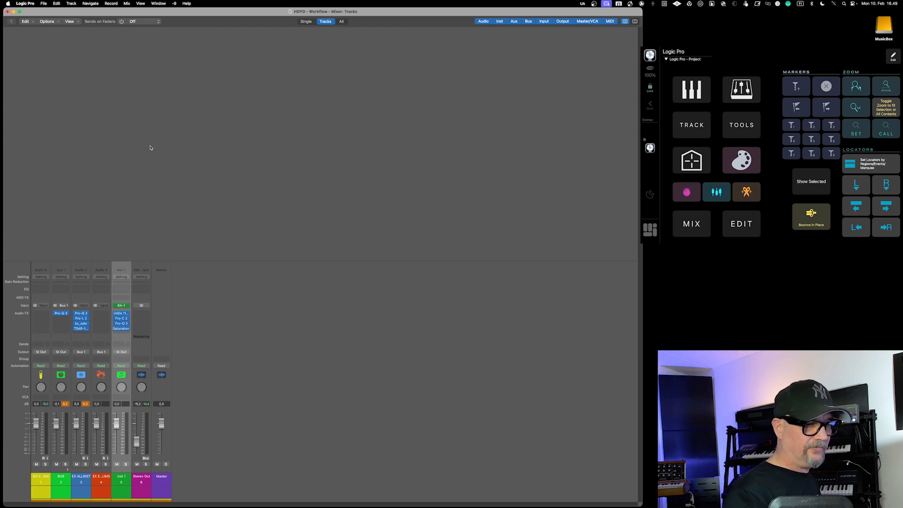
{"action": "key", "text": "super+2"}
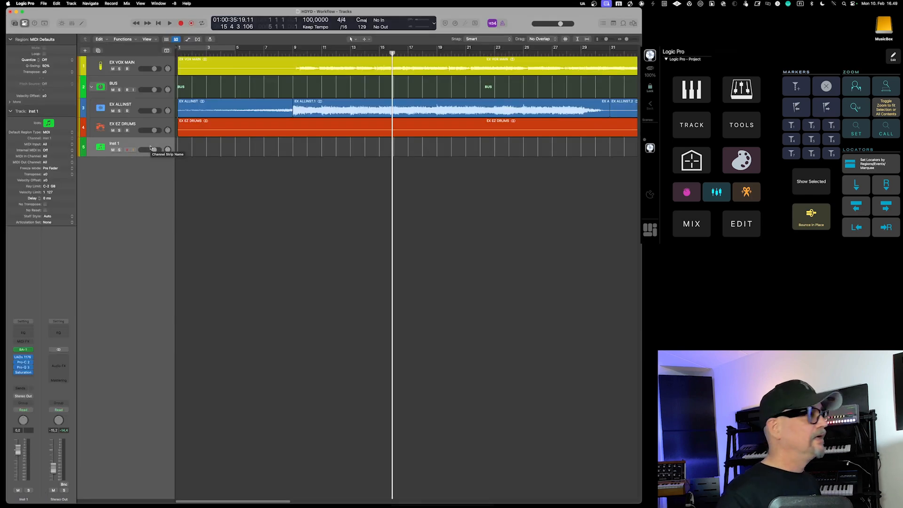
{"action": "left_click", "coordinate": [175, 4]}
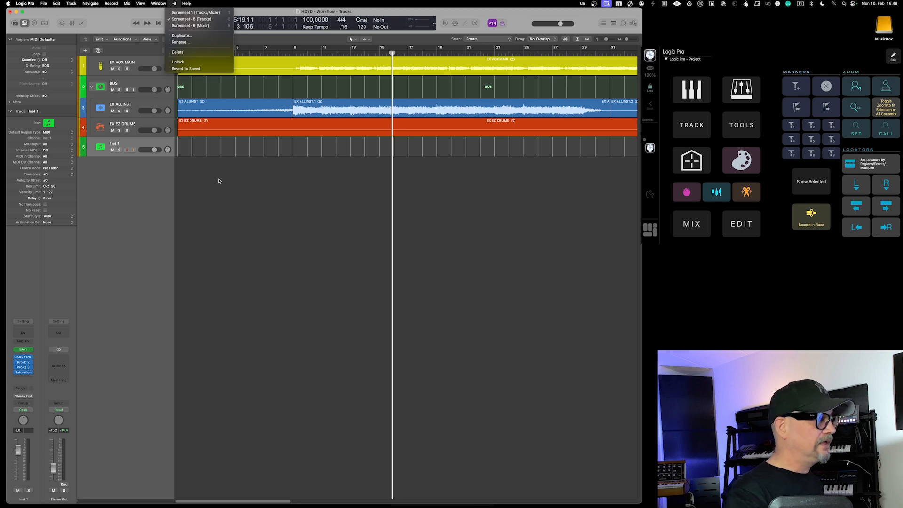
{"action": "left_click", "coordinate": [239, 248]}
Show and hide the Mixer pane twice in the Tracks window
{"action": "key", "text": "x"}
{"action": "key", "text": "x"}
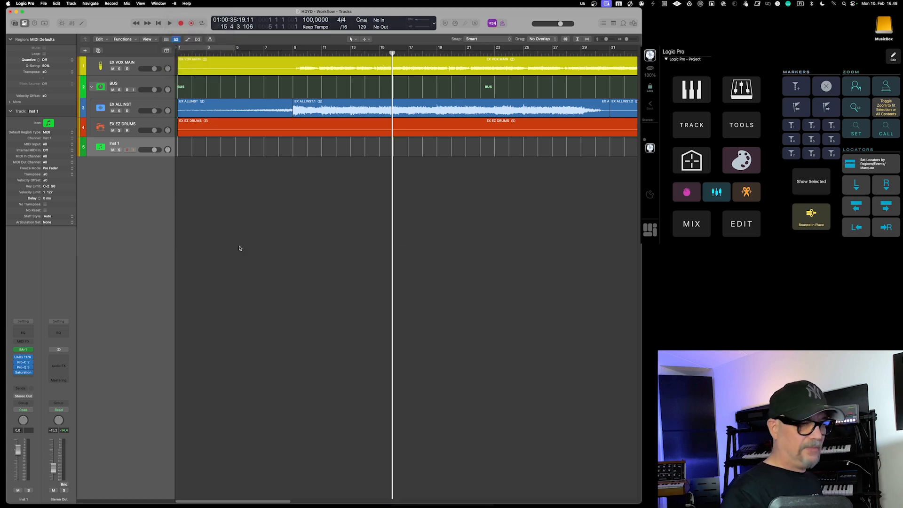
{"action": "key", "text": "x"}
{"action": "key", "text": "x"}
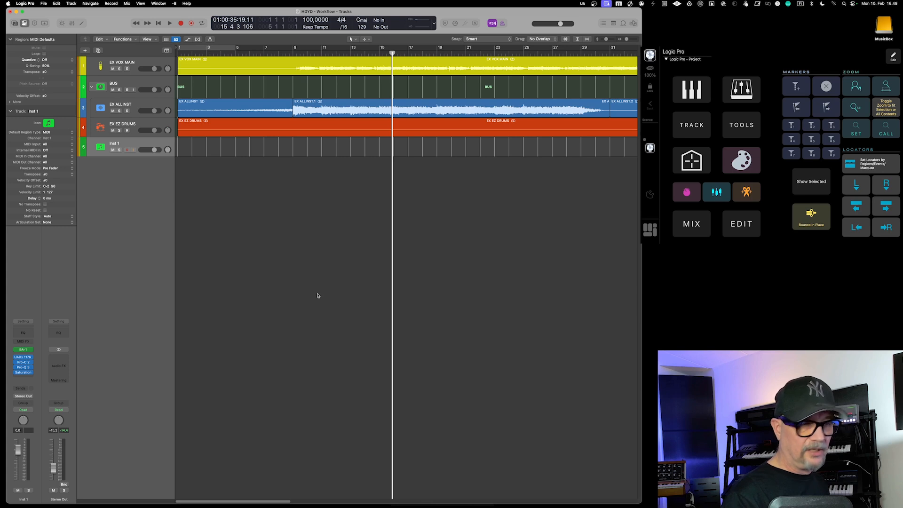
Show the global tracks and create markers at bars 13, 19 and 25
{"action": "left_click", "coordinate": [167, 50]}
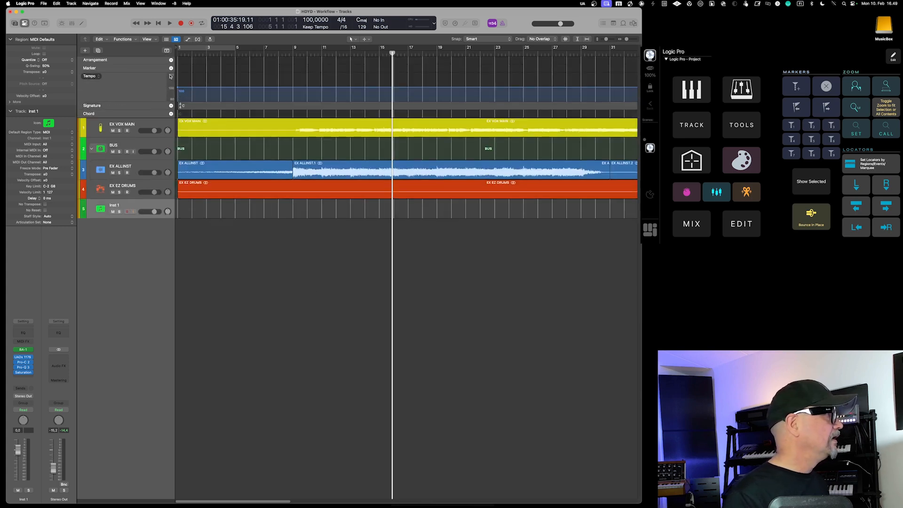
{"action": "left_click", "coordinate": [351, 51]}
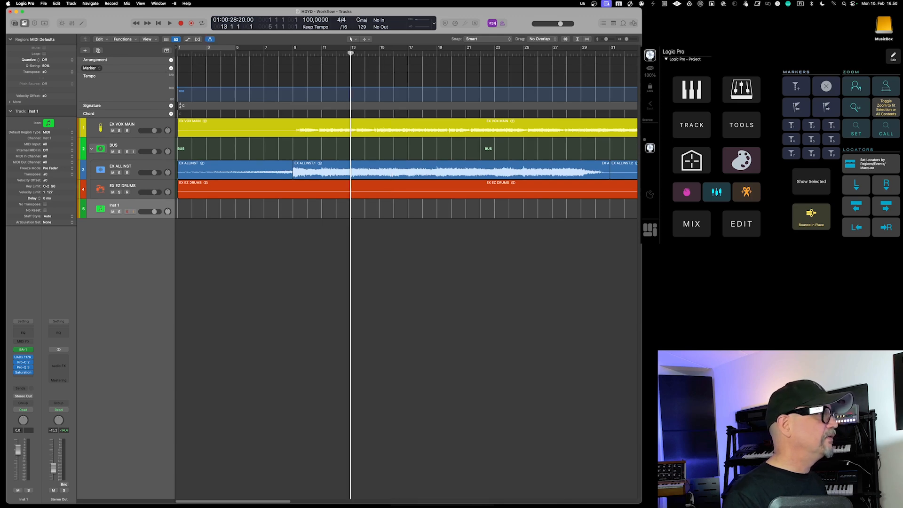
{"action": "key", "text": "alt+apostrophe"}
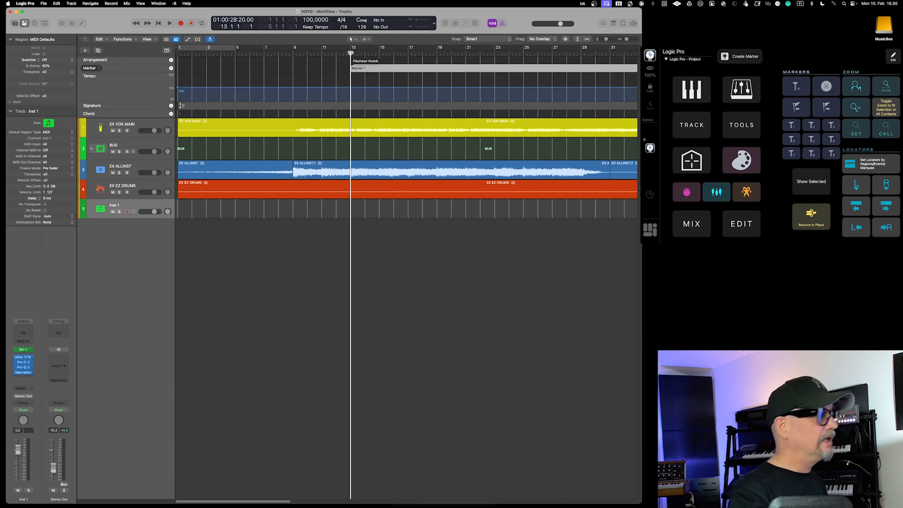
{"action": "left_click", "coordinate": [437, 52]}
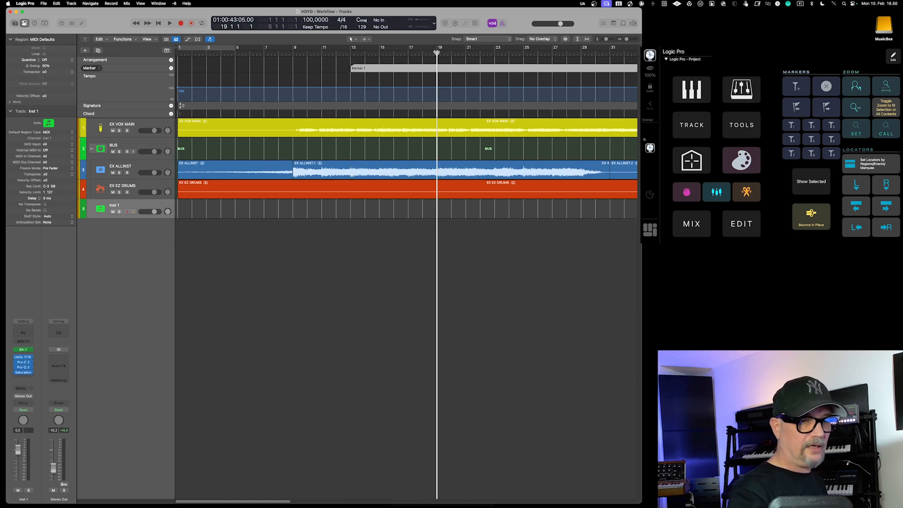
{"action": "key", "text": "alt+apostrophe"}
{"action": "left_click", "coordinate": [523, 51]}
{"action": "key", "text": "alt+apostrophe"}
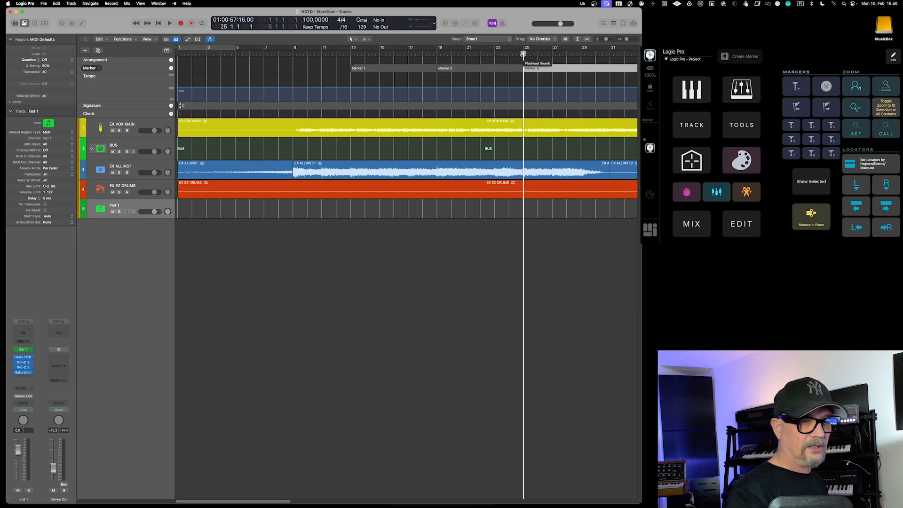
Move the playhead to markers 1, 2 and 3, then step back and forward through the markers
{"action": "key", "text": "KP_1"}
{"action": "key", "text": "KP_2"}
{"action": "key", "text": "KP_3"}
{"action": "key", "text": "alt+comma"}
{"action": "key", "text": "alt+comma"}
{"action": "key", "text": "alt+period"}
{"action": "key", "text": "alt+period"}
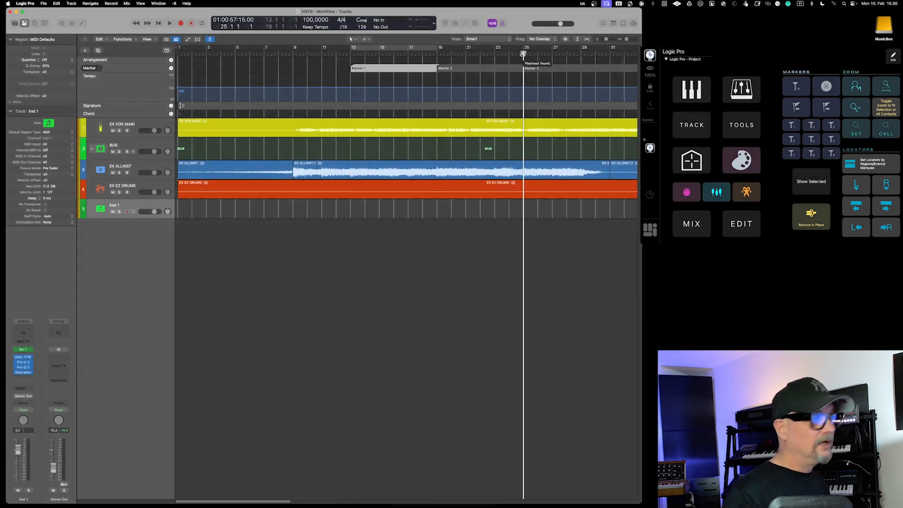
Set the locators to Marker 2, bars 19 to 25, and turn on cycle mode
{"action": "left_click", "coordinate": [469, 67]}
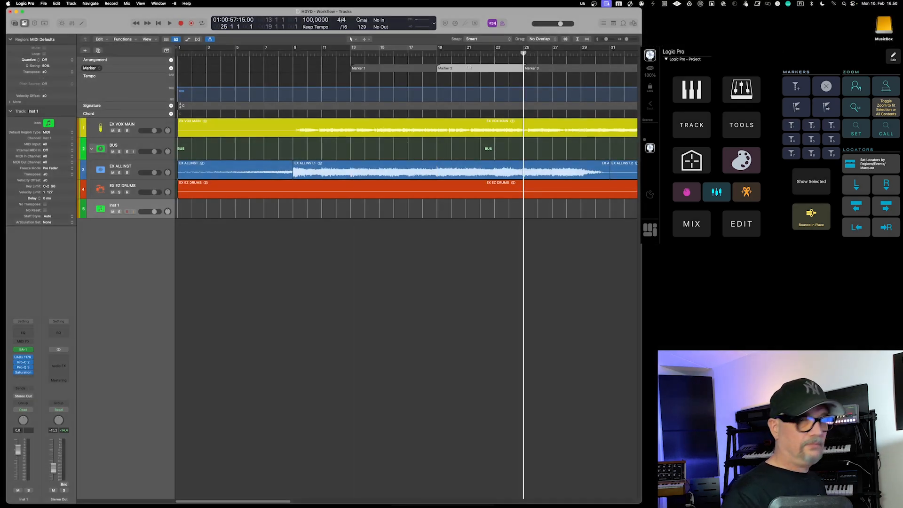
{"action": "key", "text": "super+u"}
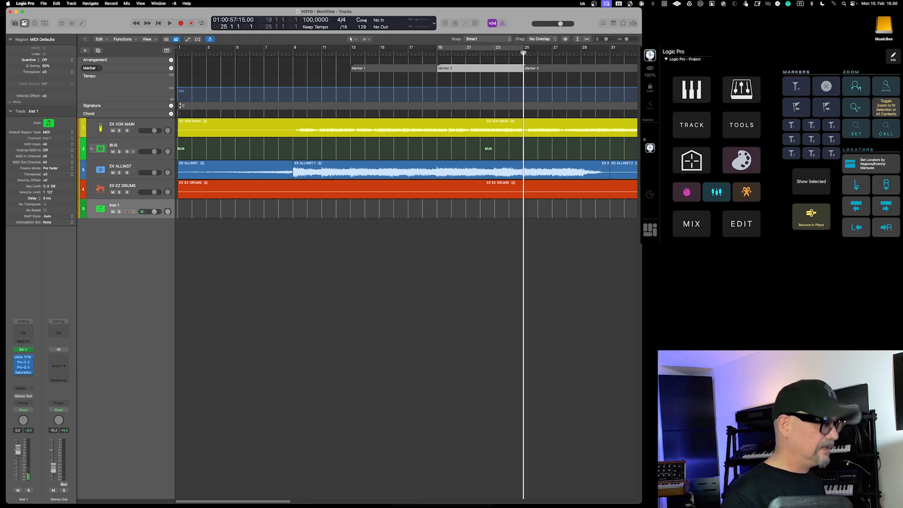
{"action": "left_click", "coordinate": [468, 49]}
{"action": "left_click", "coordinate": [468, 48]}
{"action": "left_click", "coordinate": [468, 49]}
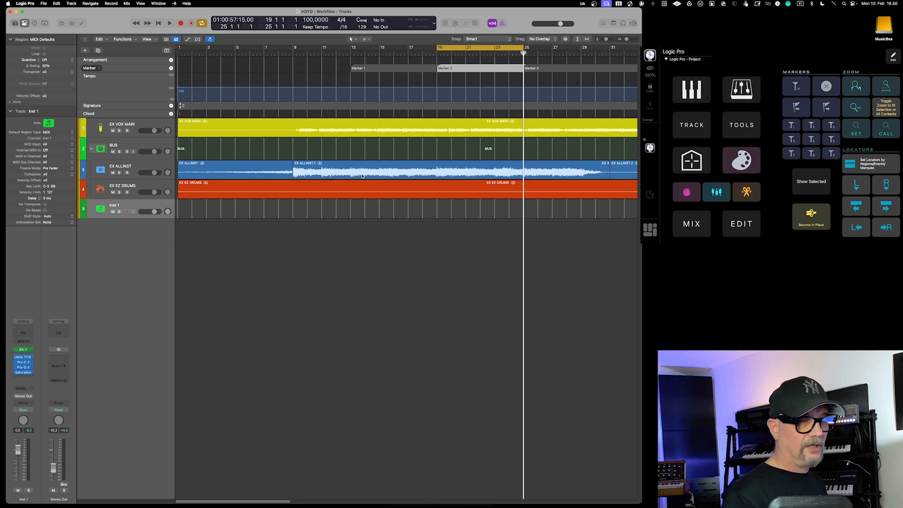
Zoom the arrangement to fit all contents, toggling between the full view and a close-up around bar 25
{"action": "key", "text": "z"}
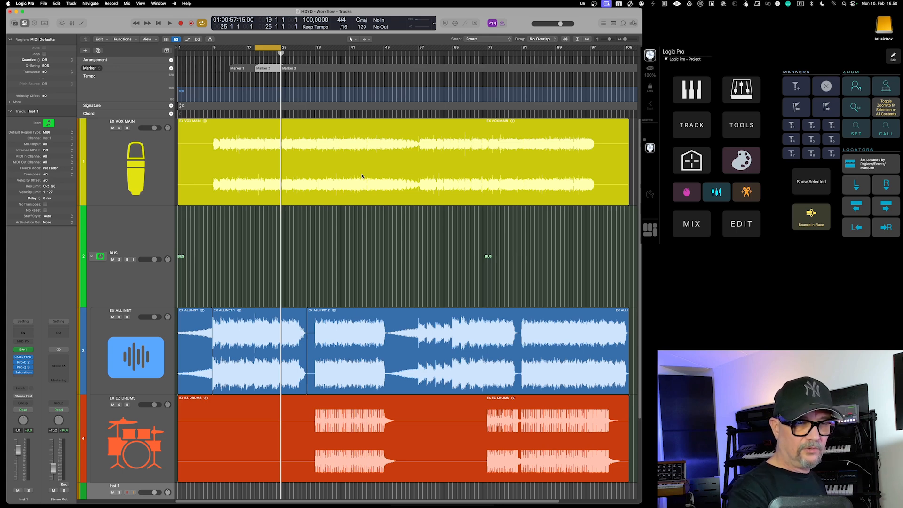
{"action": "key", "text": "z"}
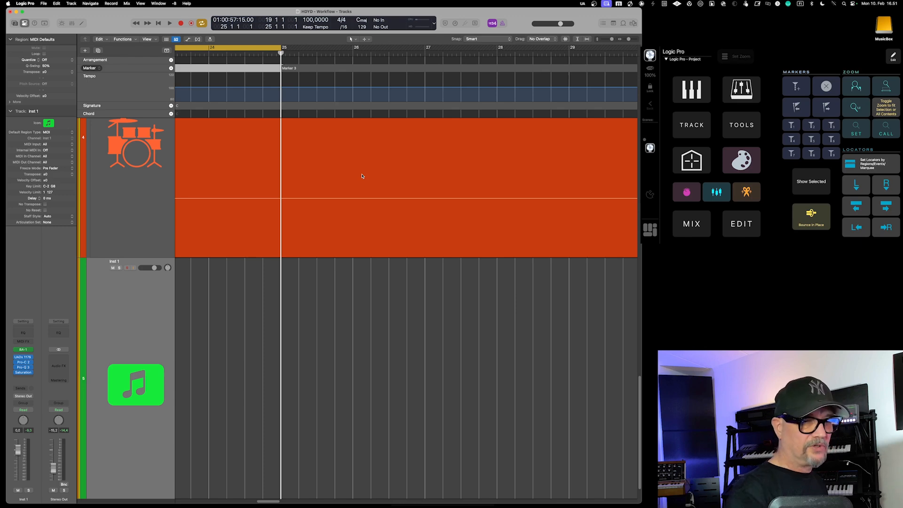
{"action": "scroll", "coordinate": [318, 267], "scroll_direction": "up", "scroll_amount": 2}
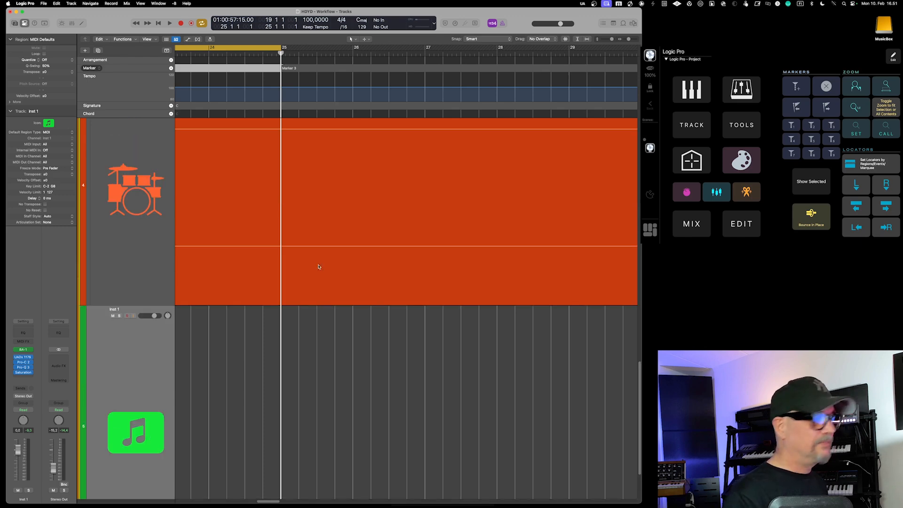
{"action": "key", "text": "z"}
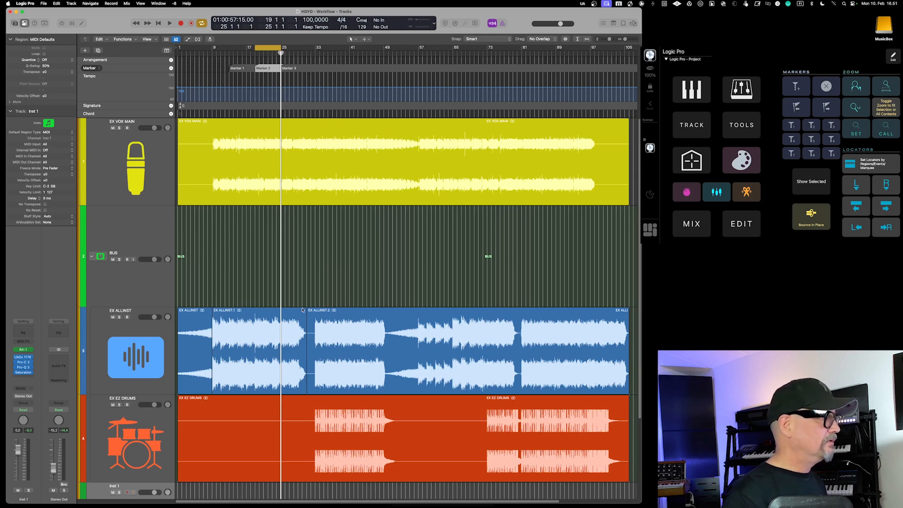
Select the EX ALLINST.1 region, zoom to fit it, and return to the view of all contents
{"action": "left_click", "coordinate": [269, 340]}
{"action": "key", "text": "z"}
{"action": "key", "text": "z"}
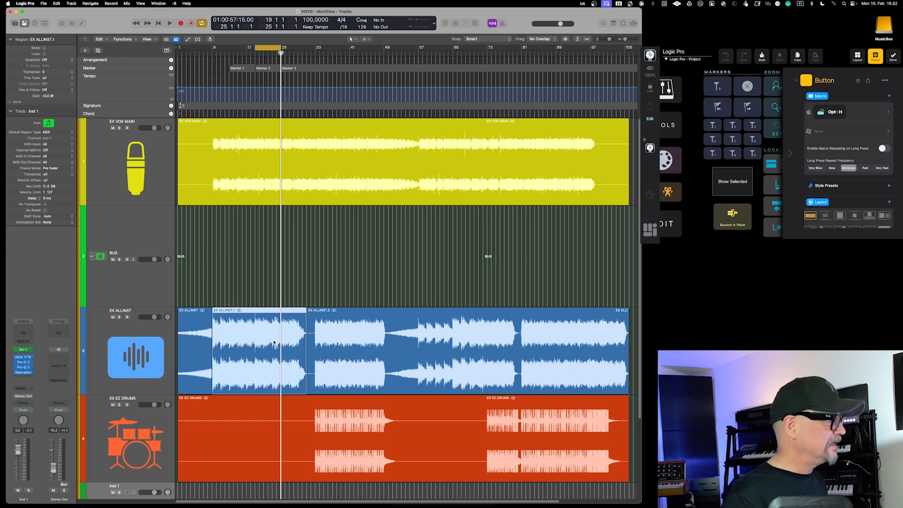
Show only the EX VOX MAIN track in the arrangement and mixer, and bring all hidden tracks back
{"action": "left_click", "coordinate": [162, 191]}
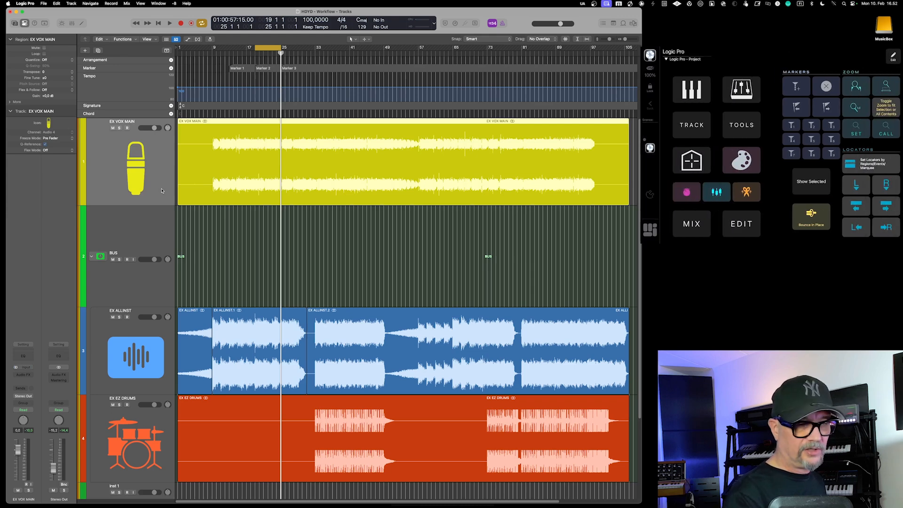
{"action": "key", "text": "h"}
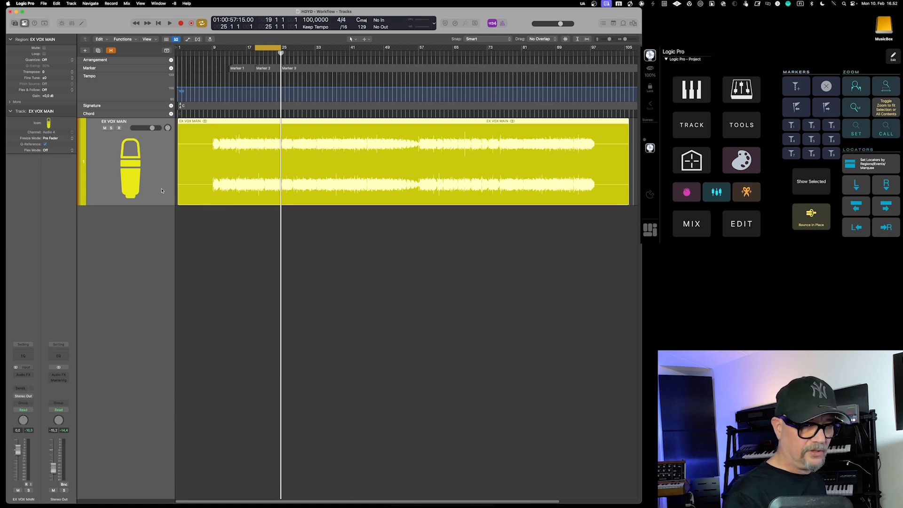
{"action": "key", "text": "x"}
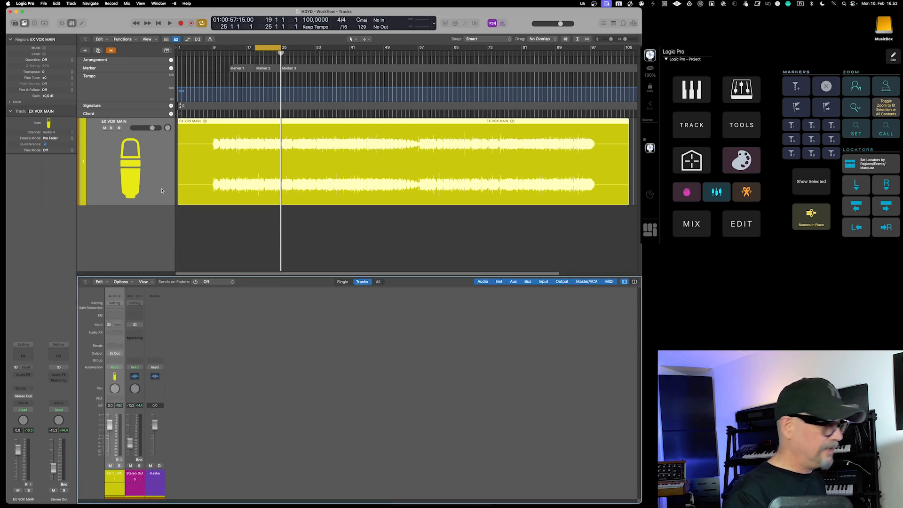
{"action": "key", "text": "x"}
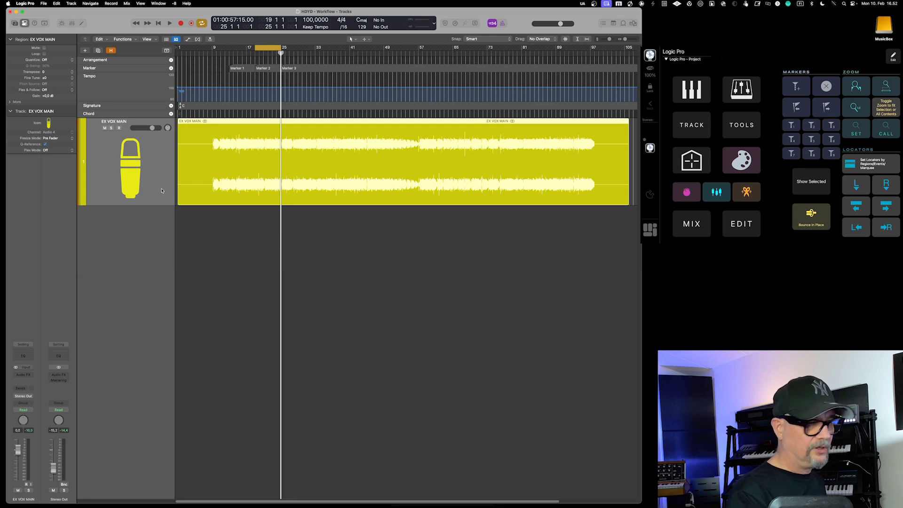
{"action": "key", "text": "h"}
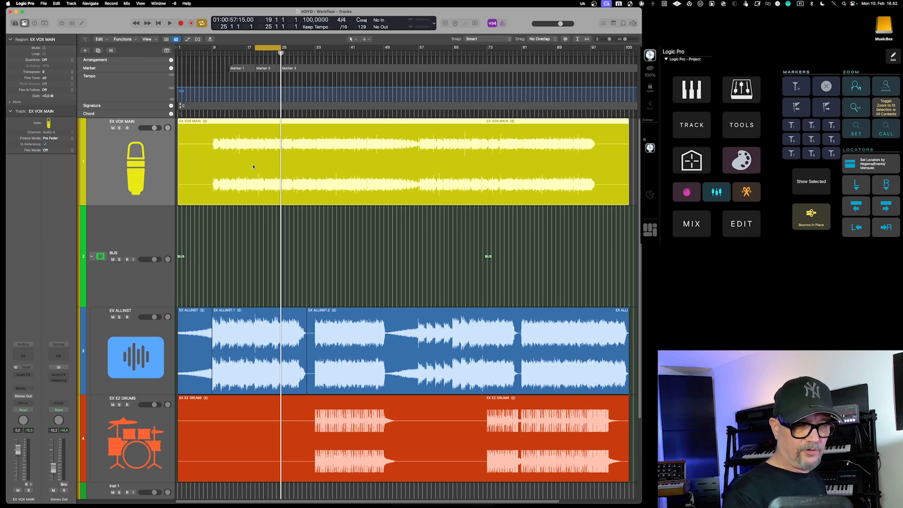
Return the playhead to the left locator at bar 19 and shift the cycle range forward and backward by its own length
{"action": "key", "text": "Return"}
{"action": "key", "text": "shift+super+period"}
{"action": "key", "text": "shift+super+comma"}
{"action": "key", "text": "shift+super+comma"}
{"action": "key", "text": "shift+super+period"}
{"action": "key", "text": "shift+super+period"}
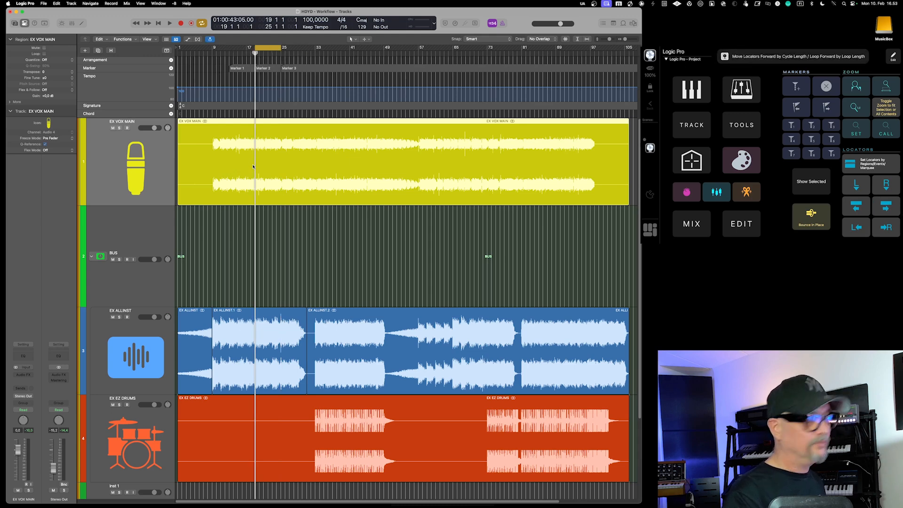
{"action": "key", "text": "shift+super+comma"}
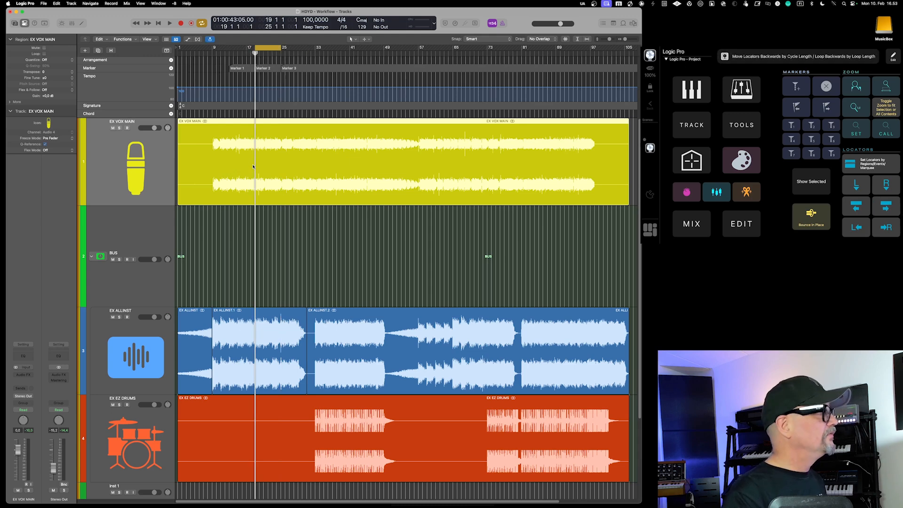
{"action": "key", "text": "ctrl+Return"}
{"action": "key", "text": "ctrl+shift+Return"}
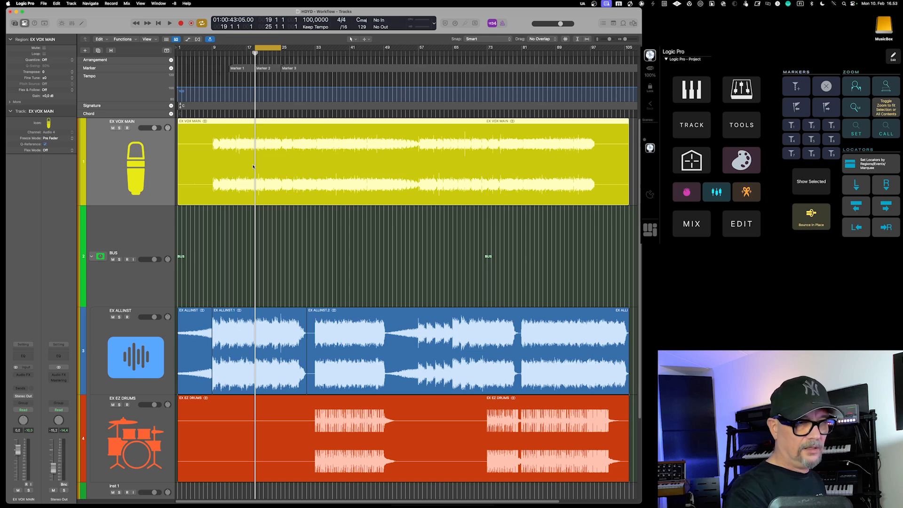
Move the playhead and the cycle range to Marker 1, on to Marker 3, and back to Marker 1
{"action": "key", "text": "KP_1"}
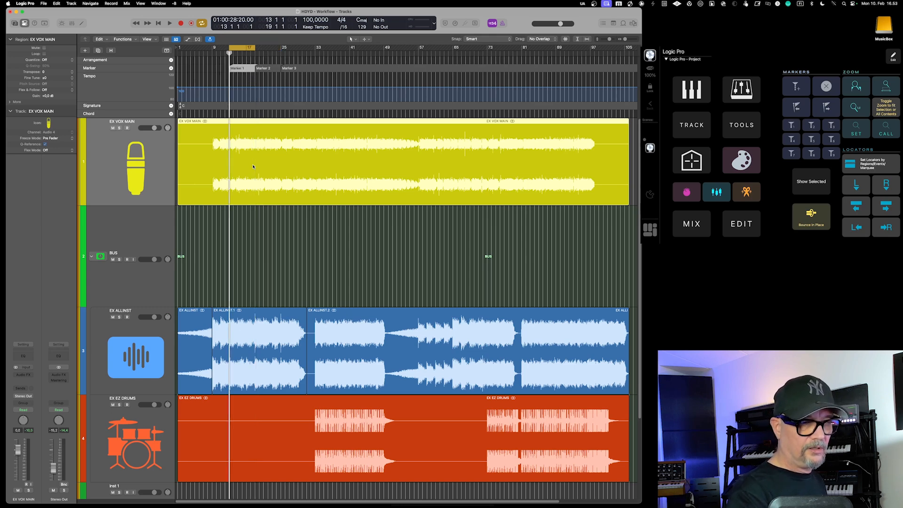
{"action": "key", "text": "KP_3"}
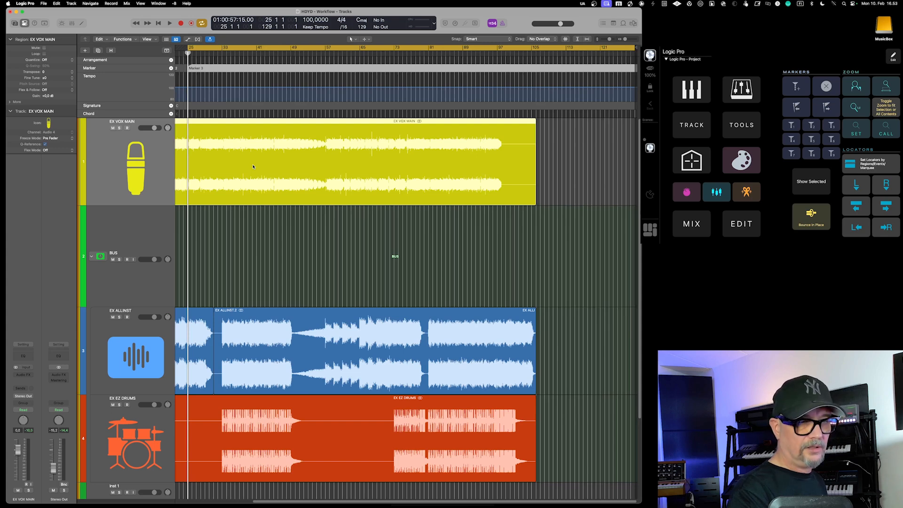
{"action": "key", "text": "KP_1"}
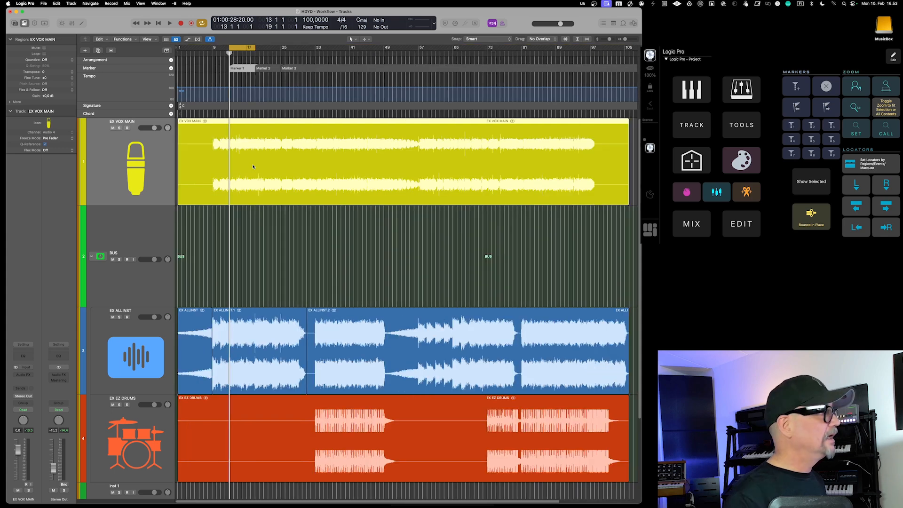